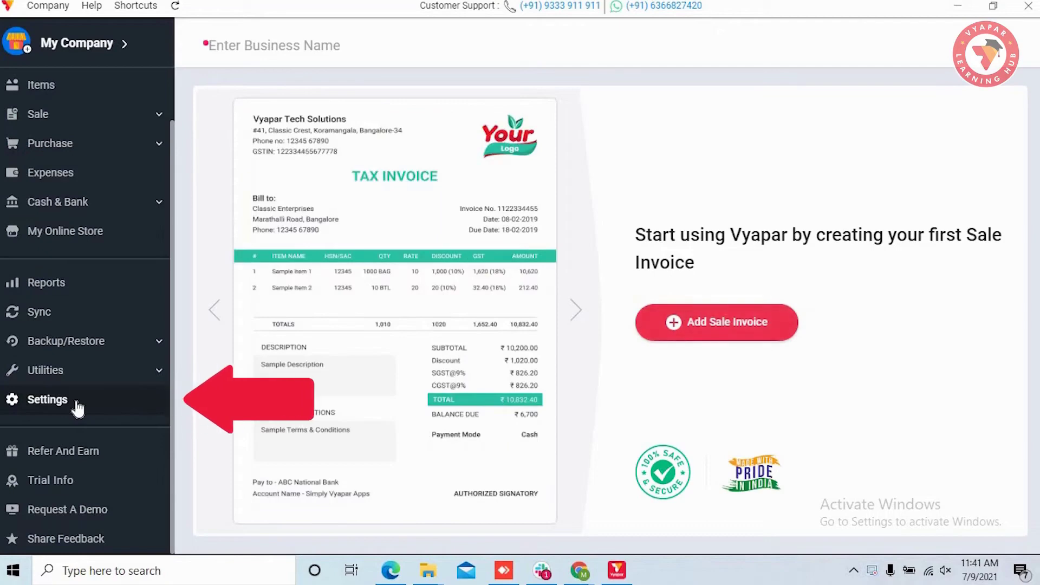
- In Settings > PARTY, switch on Party Grouping, Shipping Address and Print Shipping Address
{"action": "left_click", "coordinate": [77, 402]}
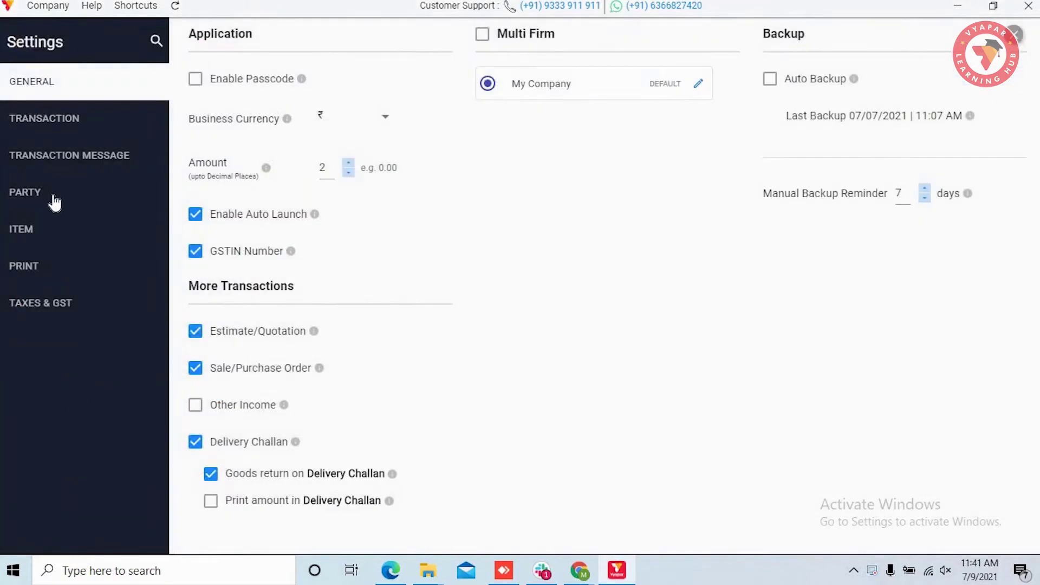
{"action": "left_click", "coordinate": [73, 200]}
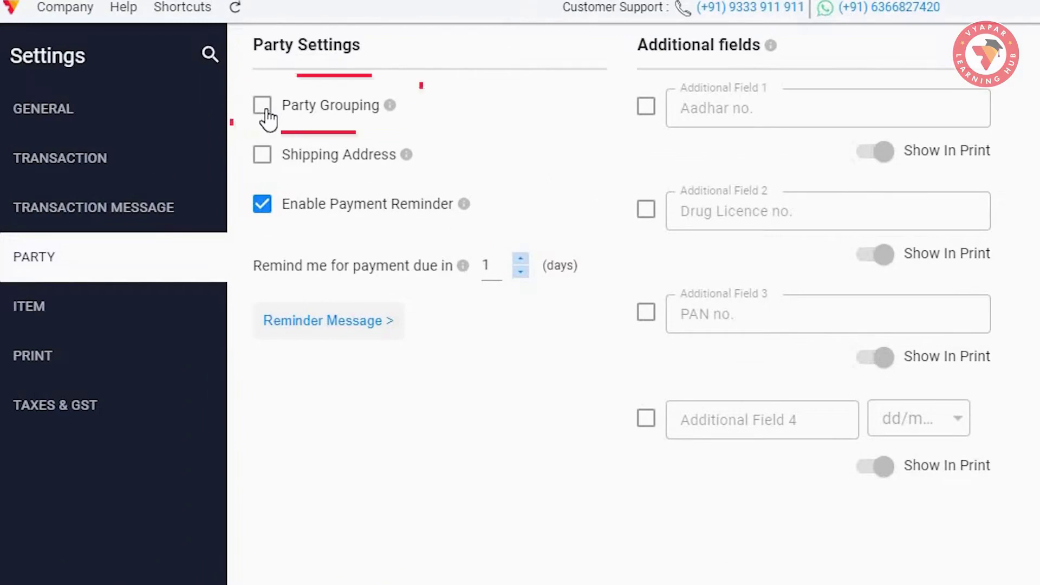
{"action": "left_click", "coordinate": [265, 111]}
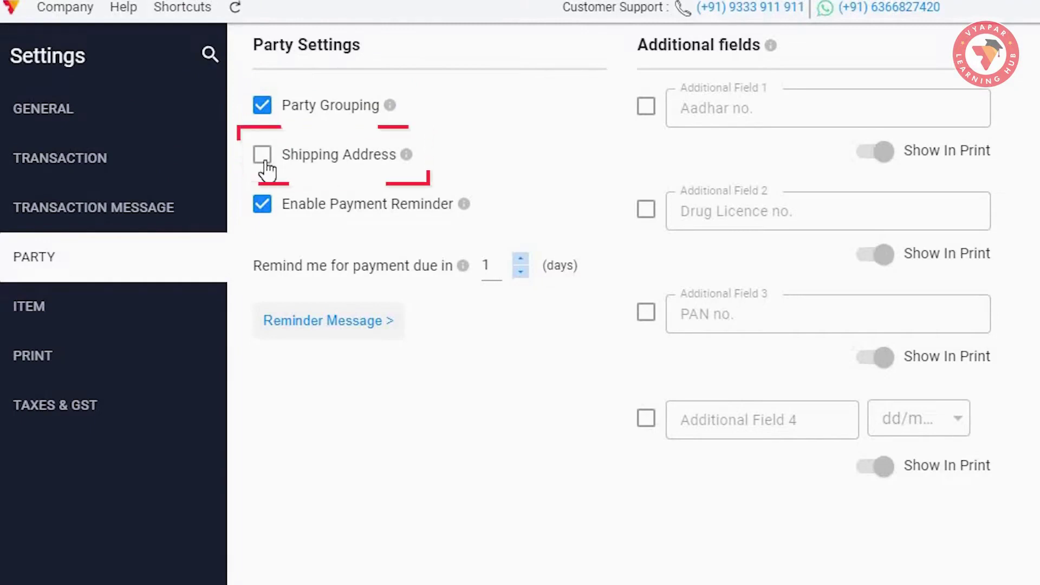
{"action": "left_click", "coordinate": [263, 157]}
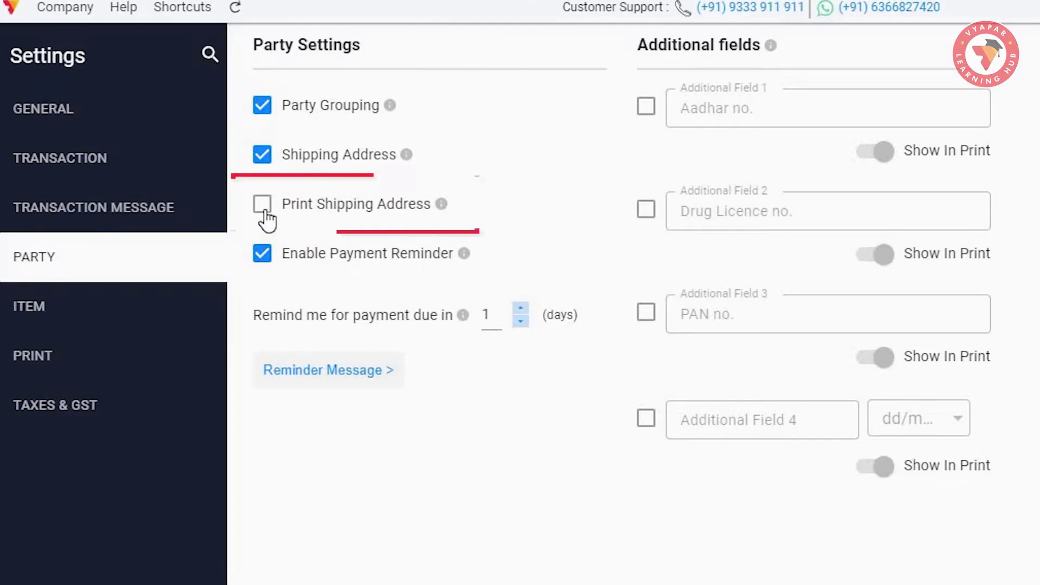
{"action": "mouse_move", "coordinate": [441, 207]}
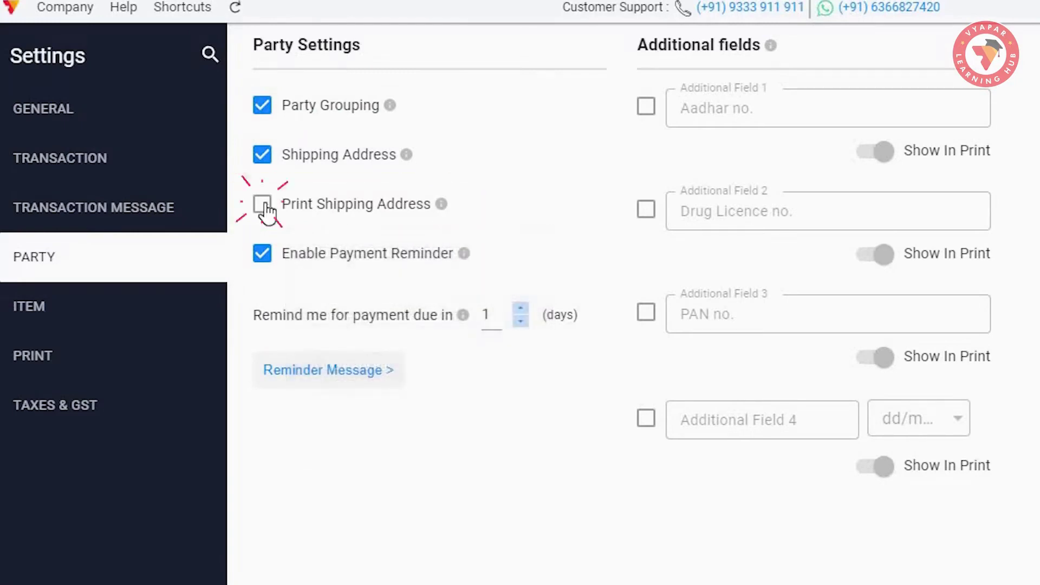
{"action": "left_click", "coordinate": [263, 206]}
{"action": "left_click", "coordinate": [263, 206]}
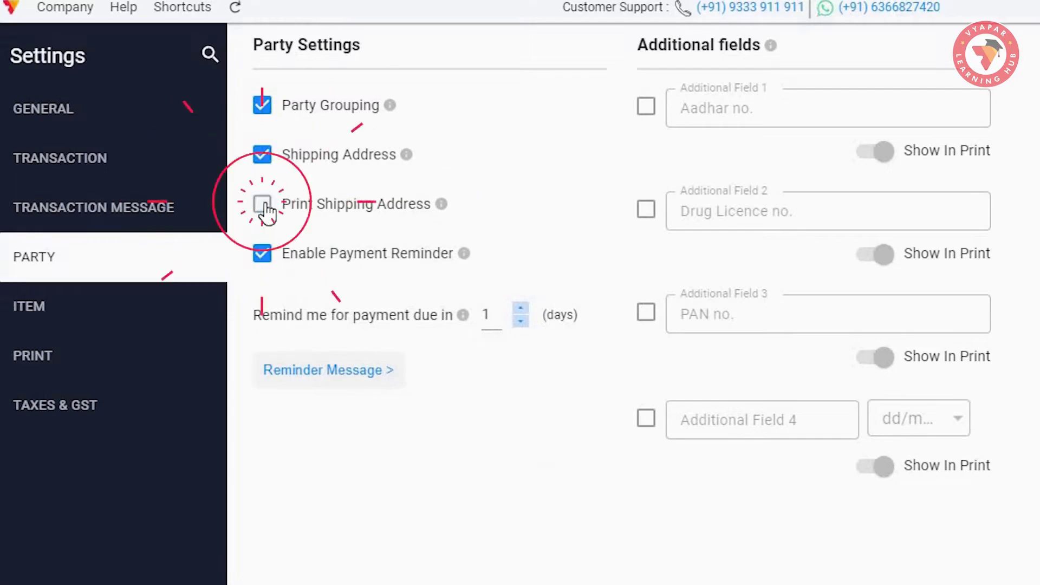
{"action": "left_click", "coordinate": [263, 206]}
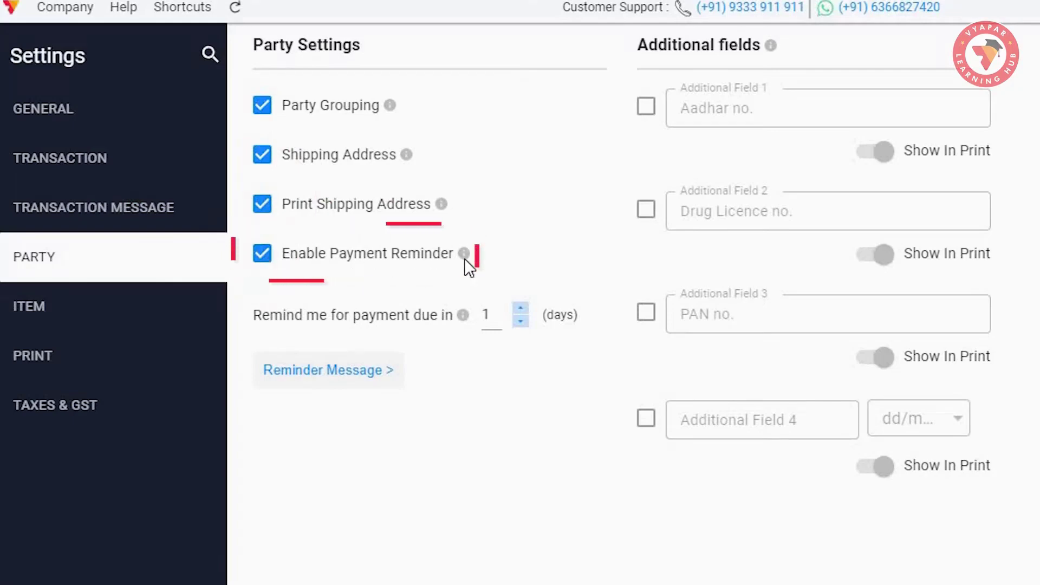
{"action": "mouse_move", "coordinate": [463, 258]}
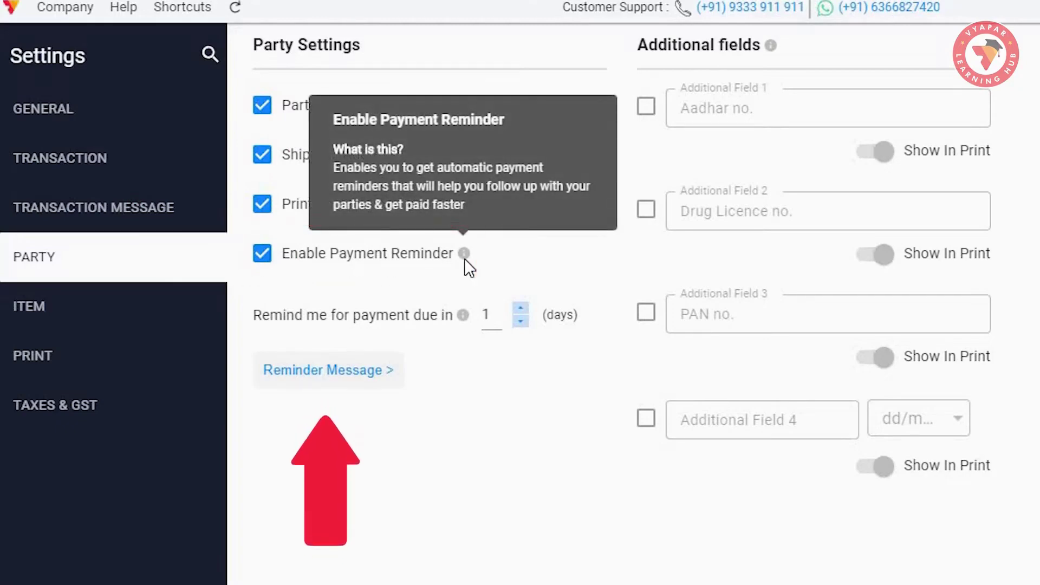
{"action": "left_click", "coordinate": [388, 380]}
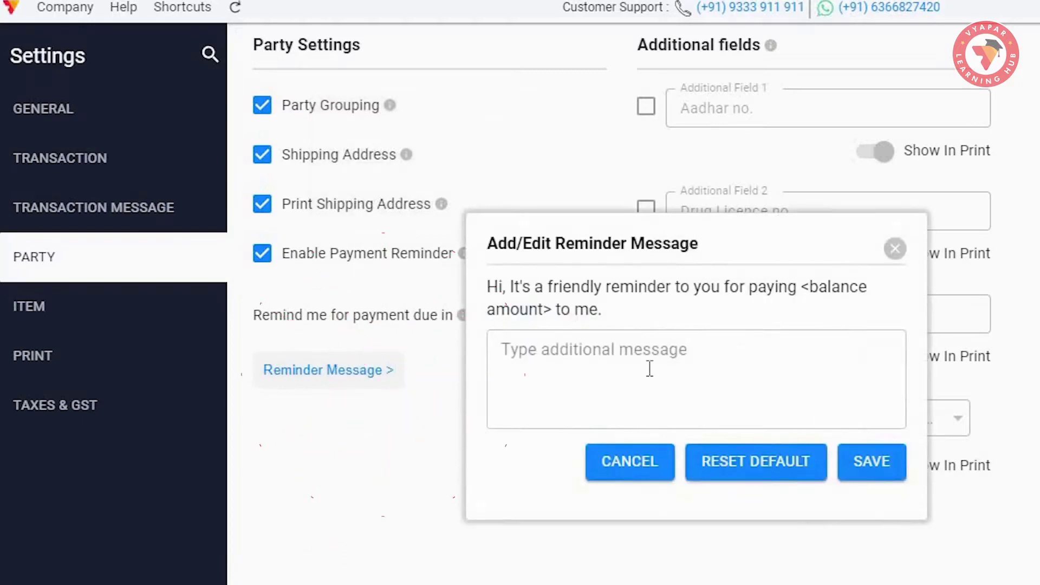
{"action": "left_click", "coordinate": [699, 377]}
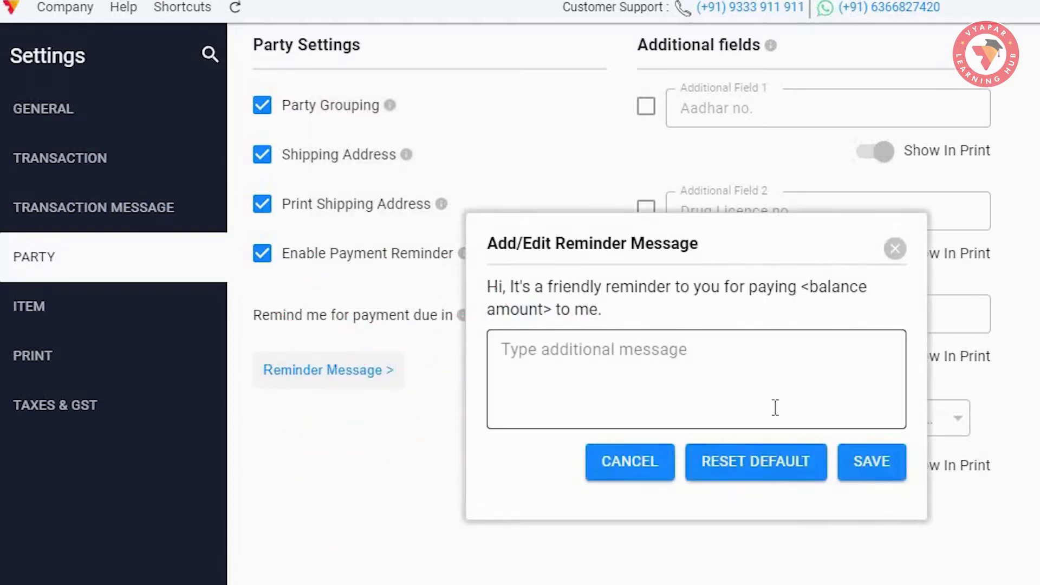
{"action": "left_click", "coordinate": [895, 249]}
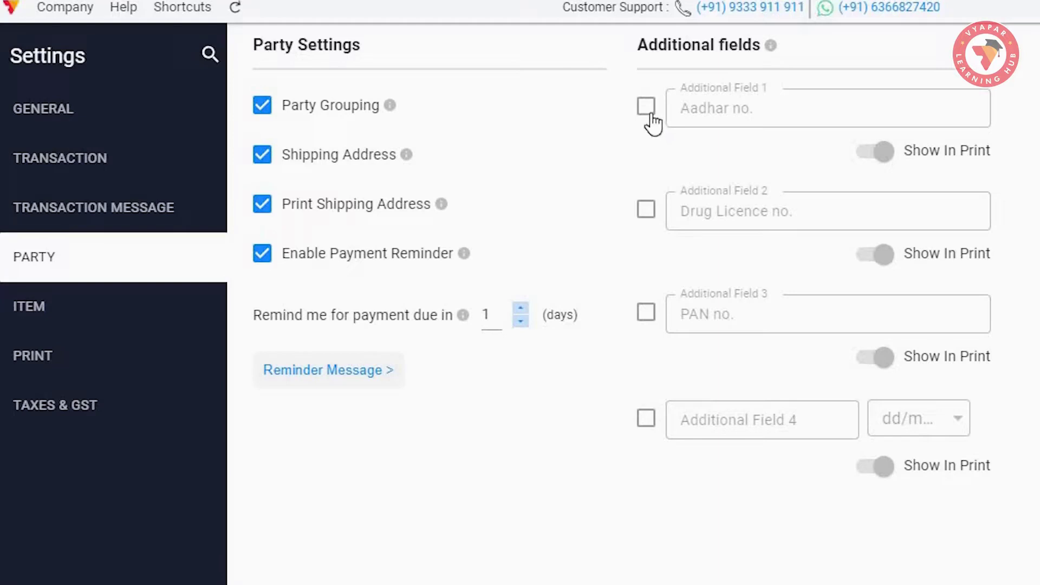
- Enable the Aadhar no., Drug Licence no. and PAN no. additional fields with Show In Print on
{"action": "left_click", "coordinate": [649, 112]}
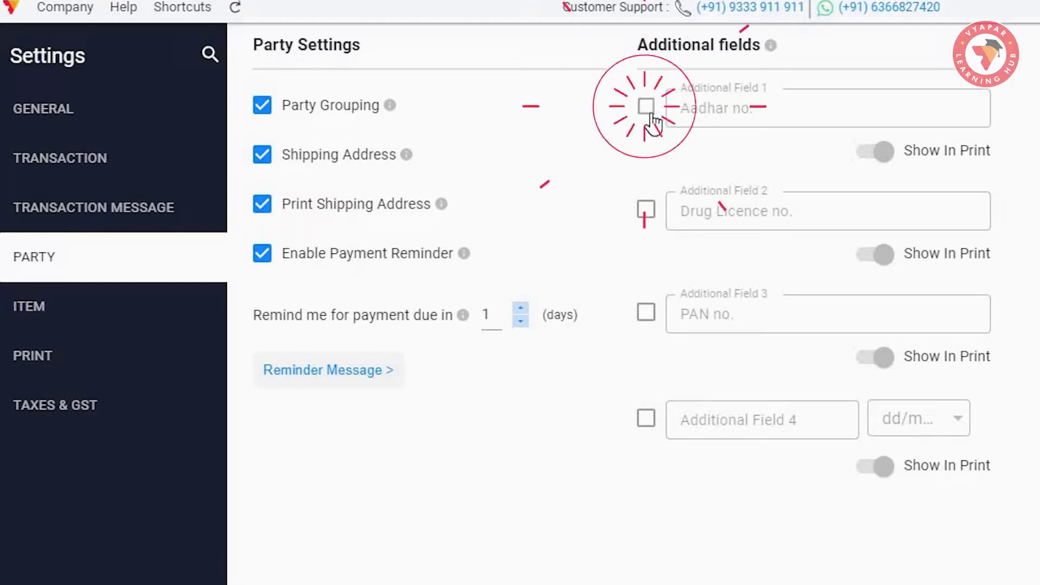
{"action": "left_click", "coordinate": [647, 210]}
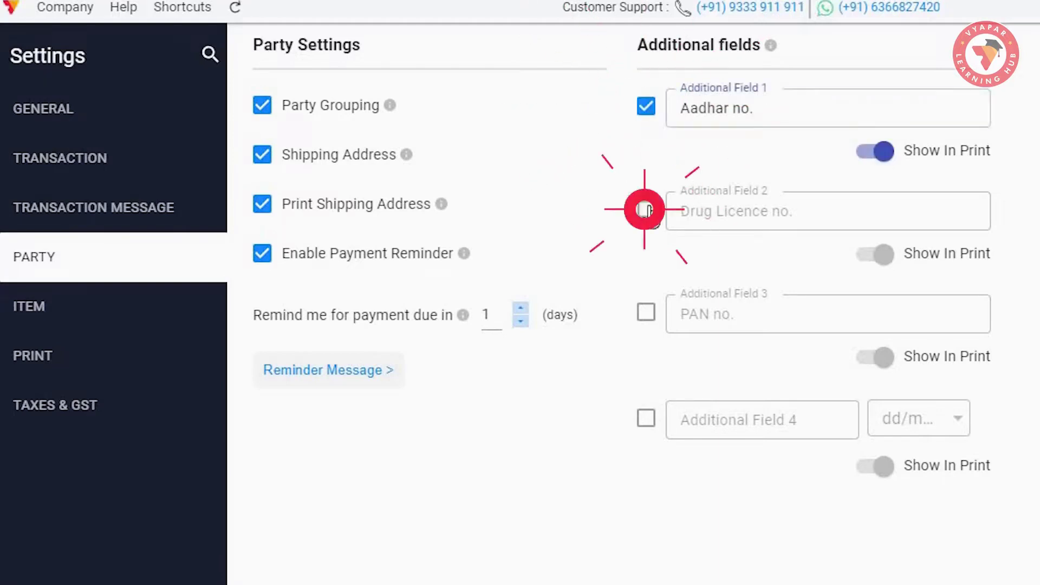
{"action": "left_click", "coordinate": [646, 315]}
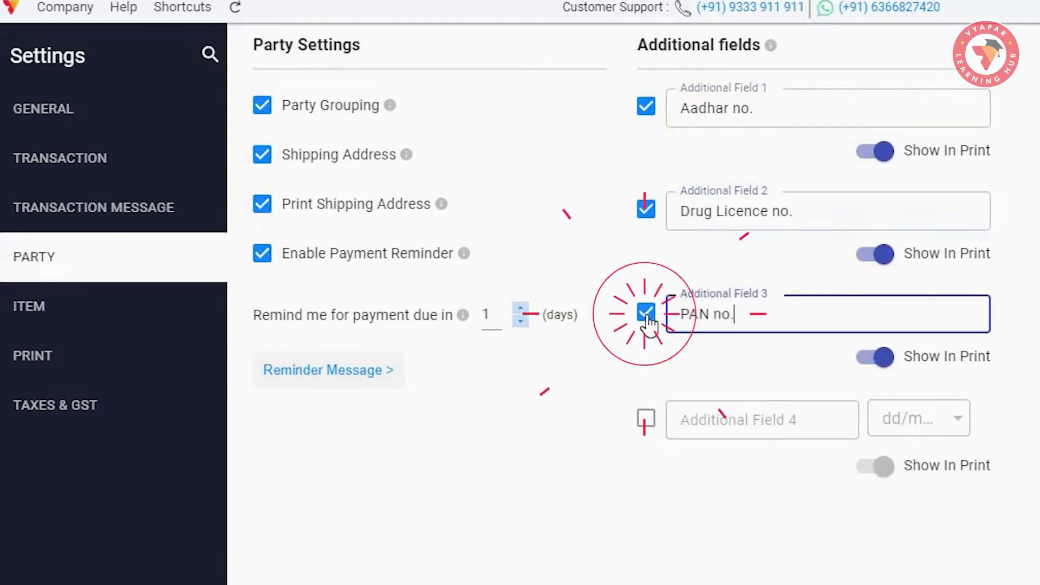
{"action": "left_click", "coordinate": [765, 109]}
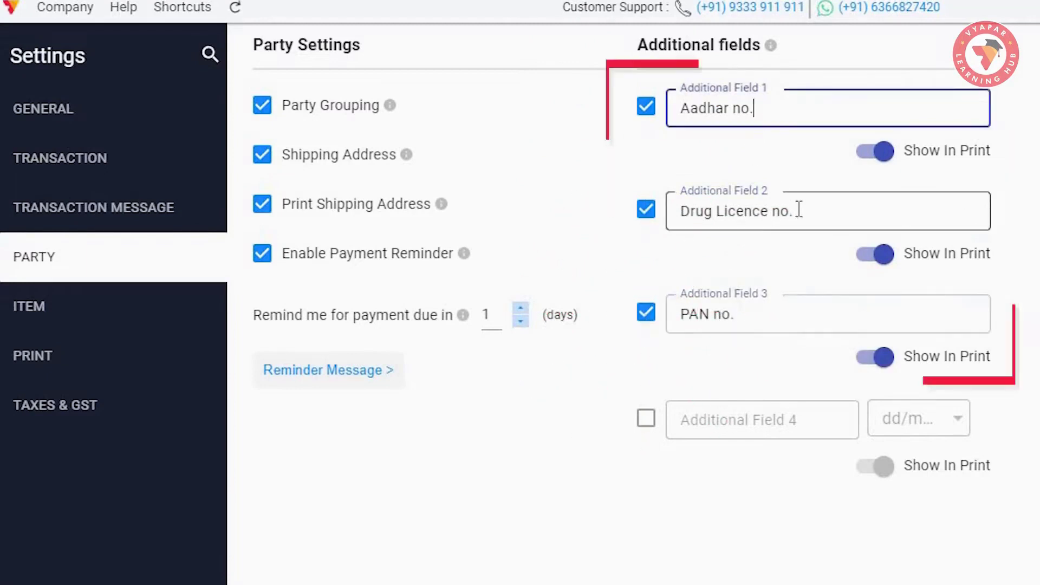
{"action": "left_click", "coordinate": [797, 206]}
{"action": "left_click", "coordinate": [785, 318]}
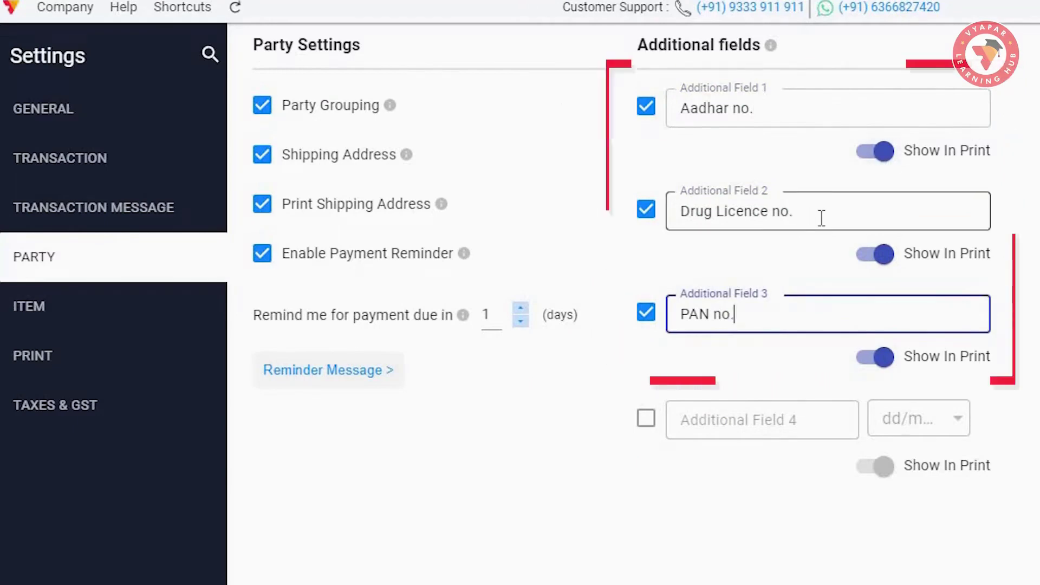
{"action": "left_click", "coordinate": [882, 152]}
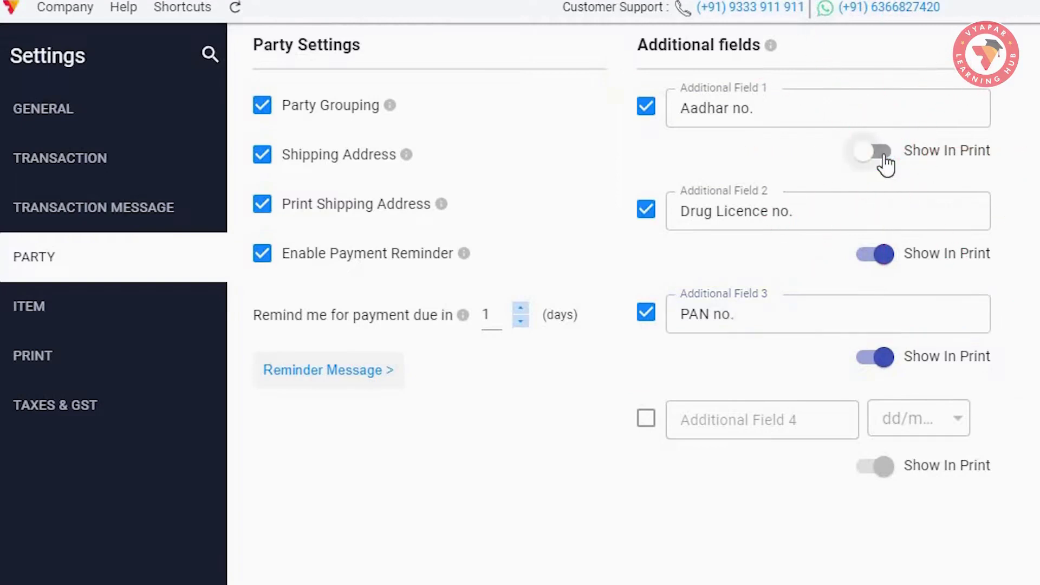
{"action": "left_click", "coordinate": [882, 154]}
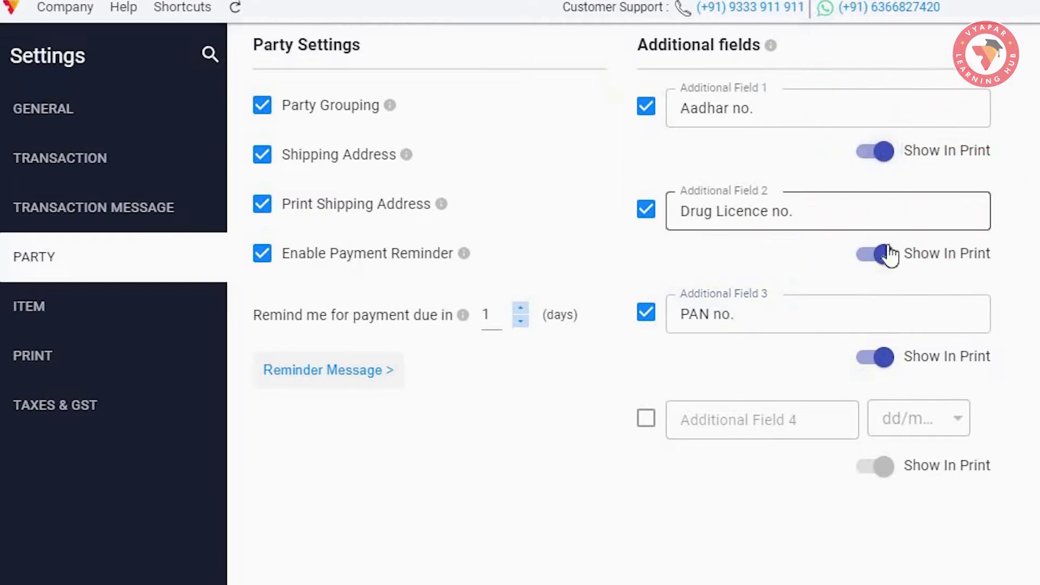
- Enable the fourth additional field, leaving its date format at dd/mm/yy
{"action": "left_click", "coordinate": [649, 426]}
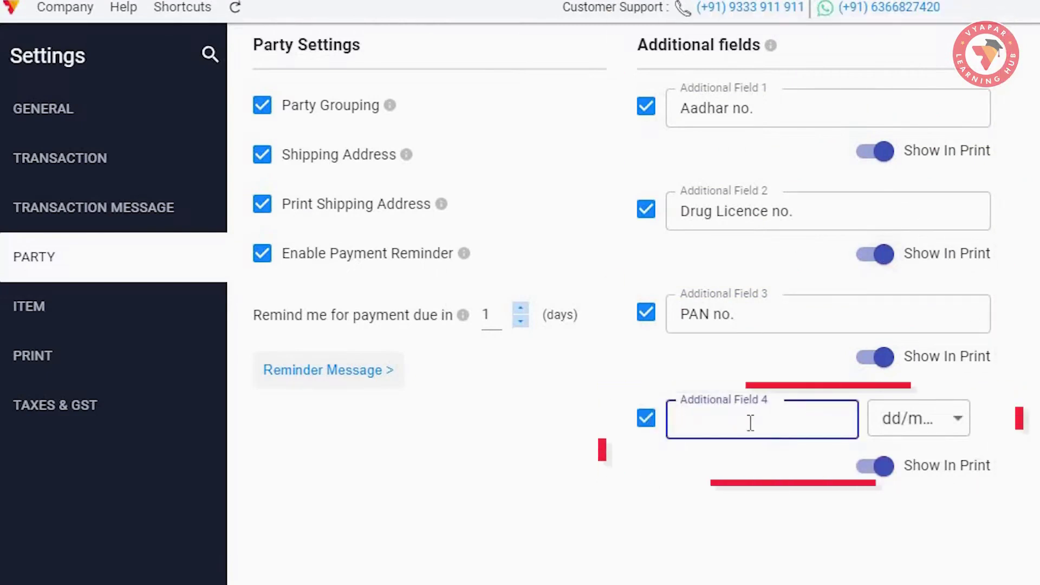
{"action": "left_click", "coordinate": [957, 425]}
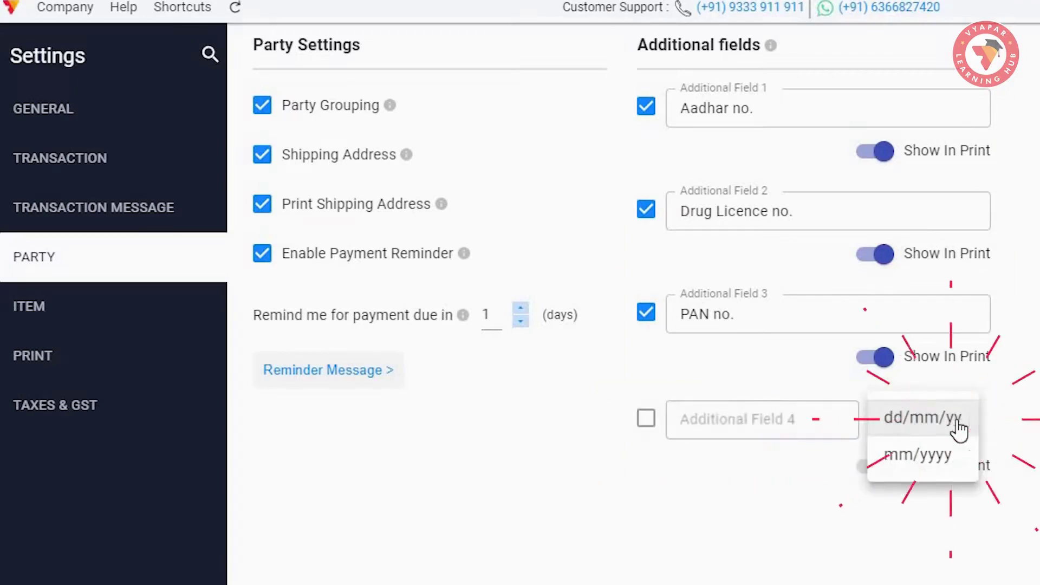
{"action": "key", "text": "Escape"}
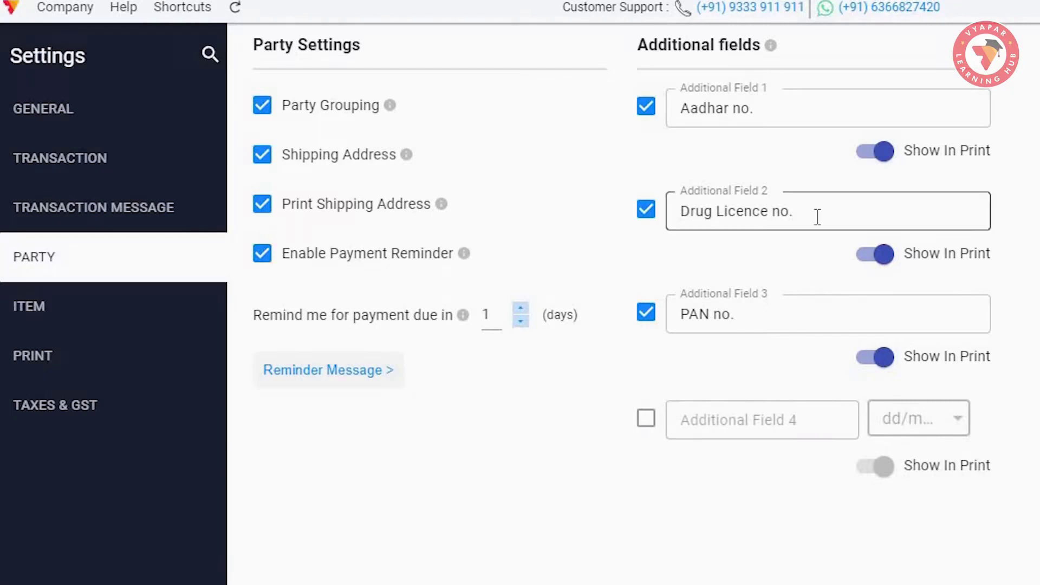
{"action": "left_click", "coordinate": [99, 114]}
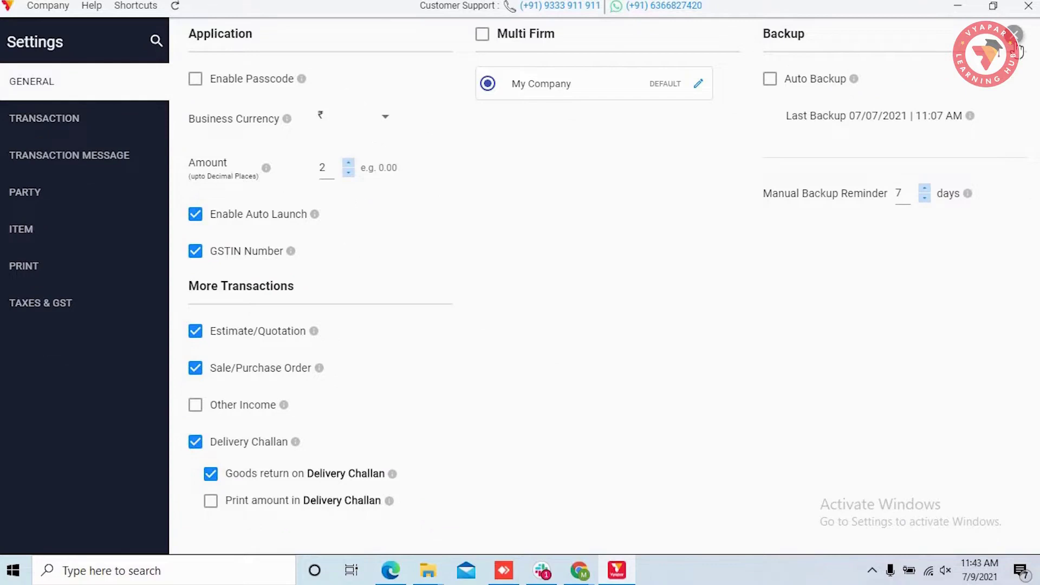
{"action": "left_click", "coordinate": [1014, 36]}
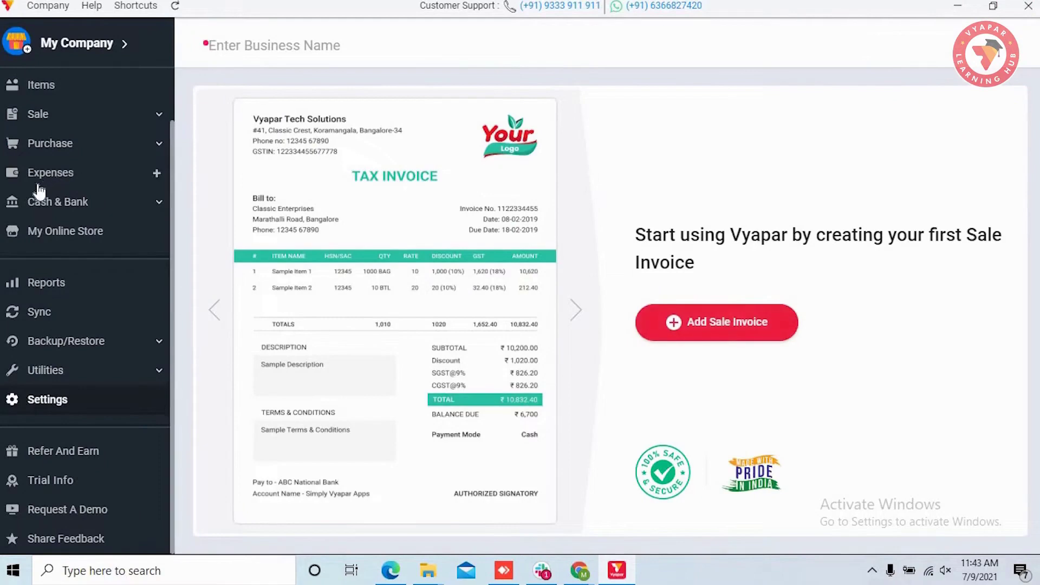
{"action": "scroll", "coordinate": [69, 139], "scroll_direction": "up", "scroll_amount": 2}
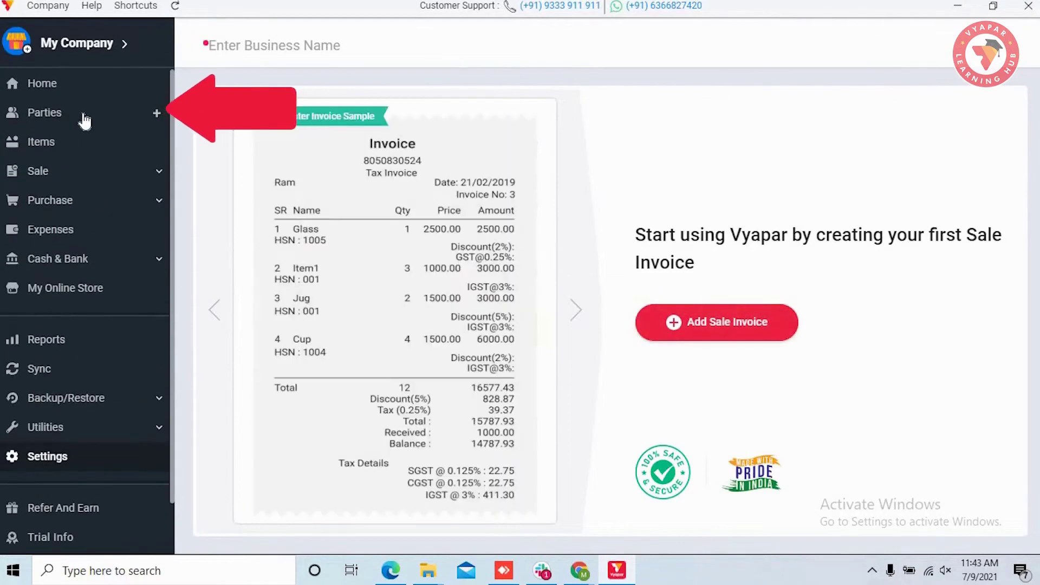
{"action": "left_click", "coordinate": [84, 115]}
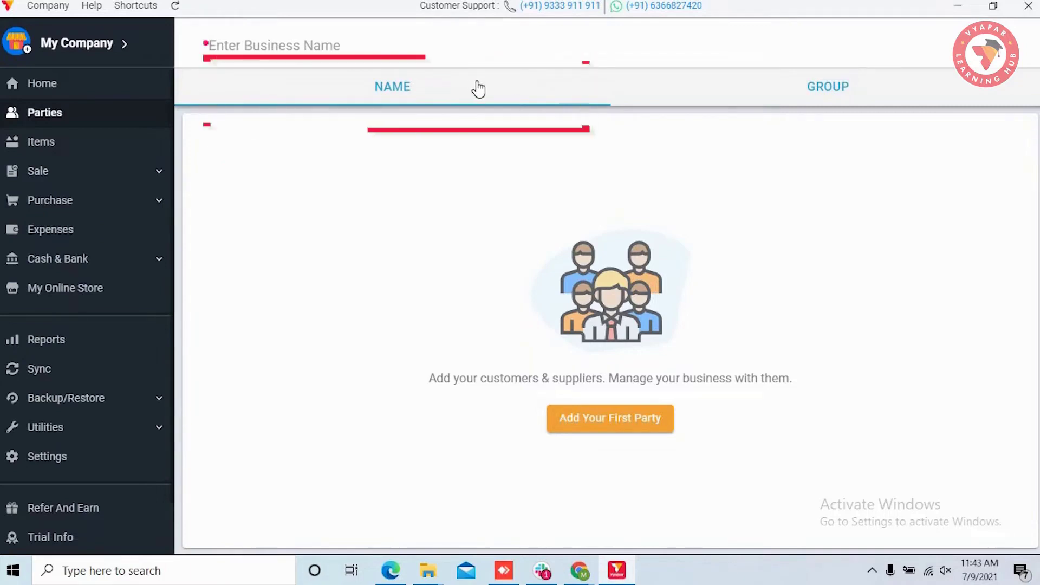
{"action": "left_click", "coordinate": [826, 94]}
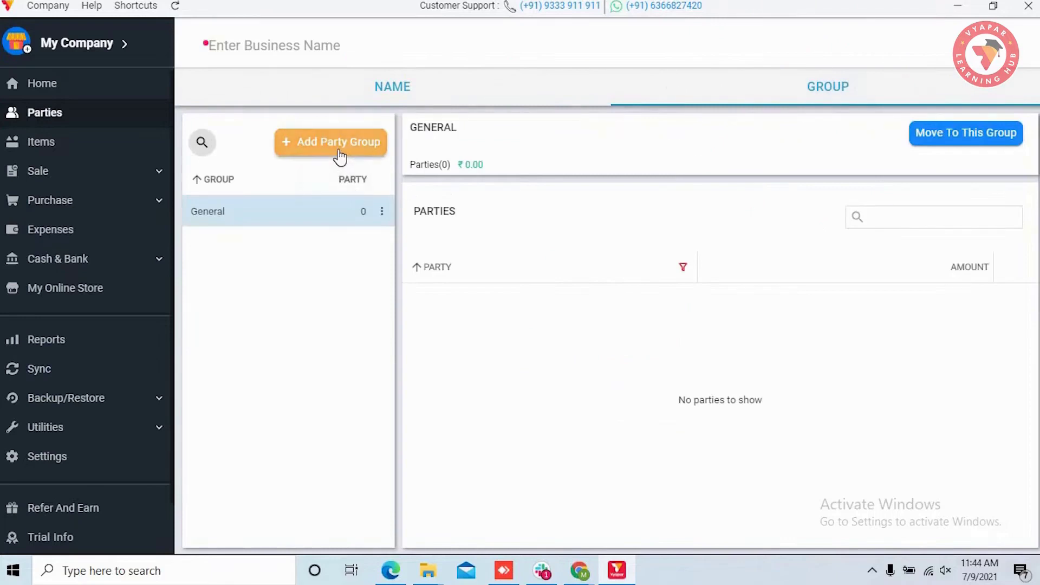
{"action": "left_click", "coordinate": [406, 94]}
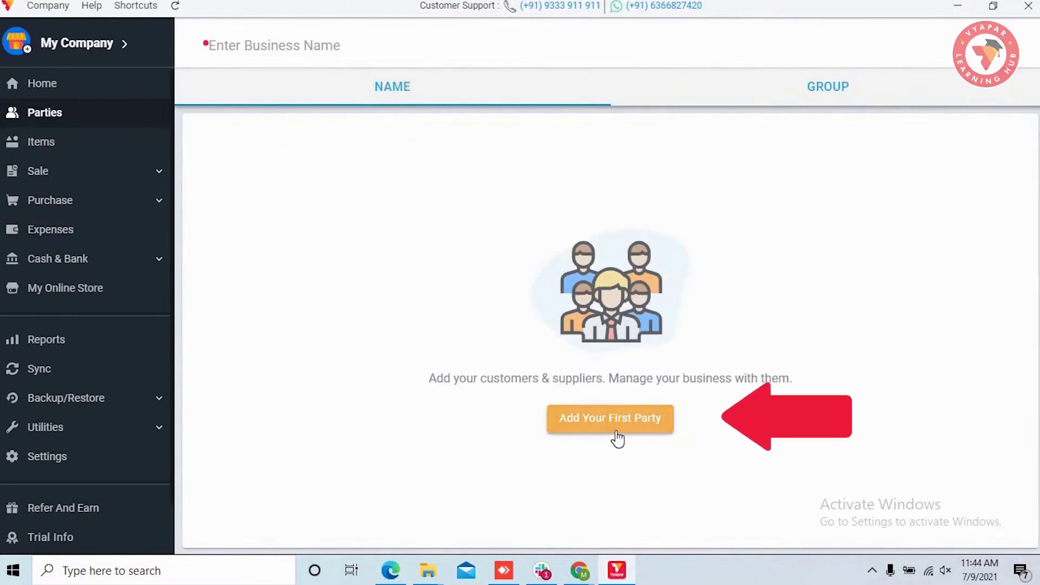
- Start the first party, entering the party's name and phone number, with no group chosen
{"action": "left_click", "coordinate": [616, 432]}
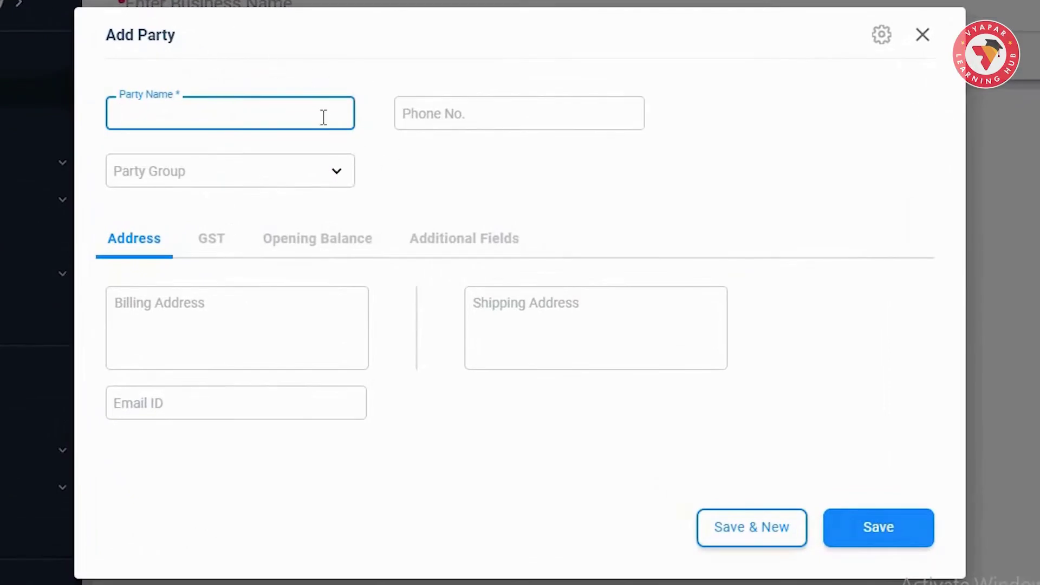
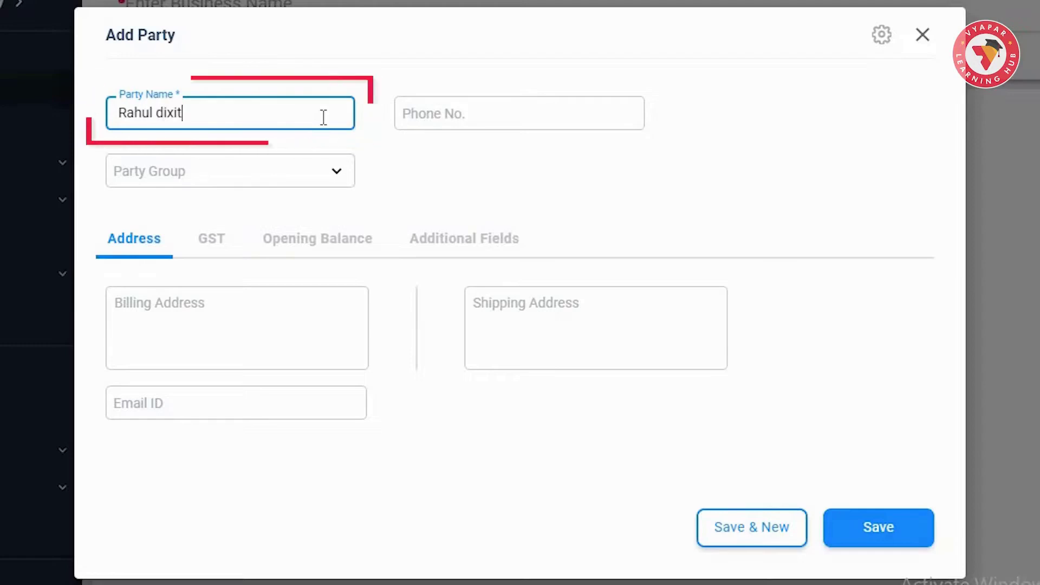
{"action": "key", "text": "Tab"}
{"action": "type", "text": "9876543210"}
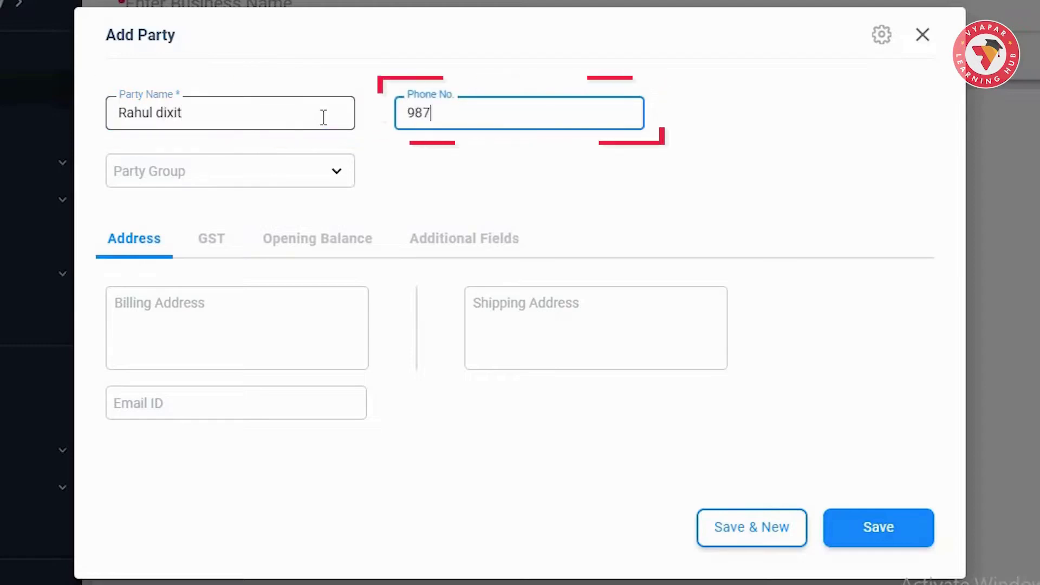
{"action": "left_click", "coordinate": [232, 171]}
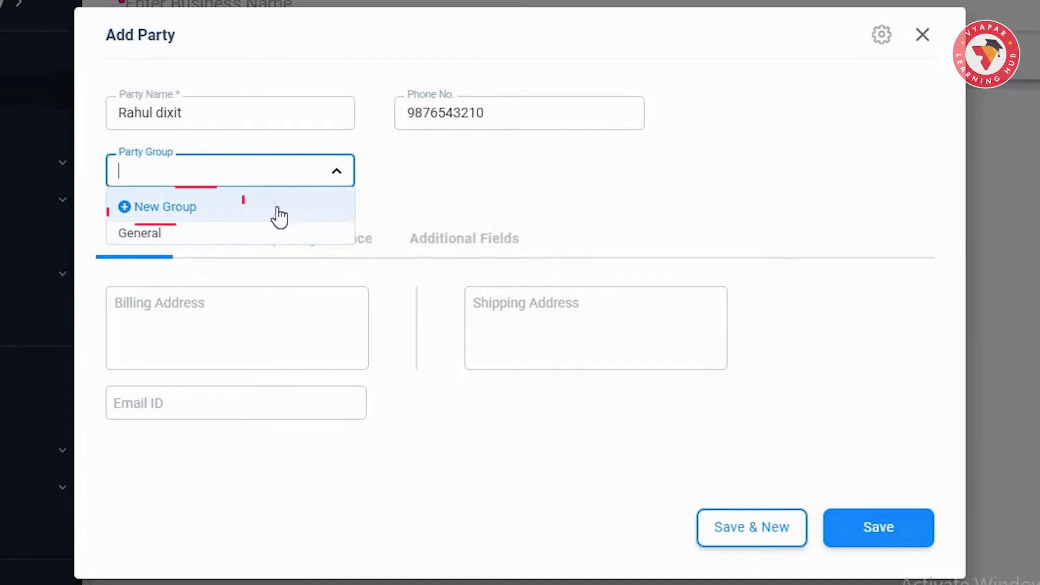
{"action": "left_click", "coordinate": [426, 199]}
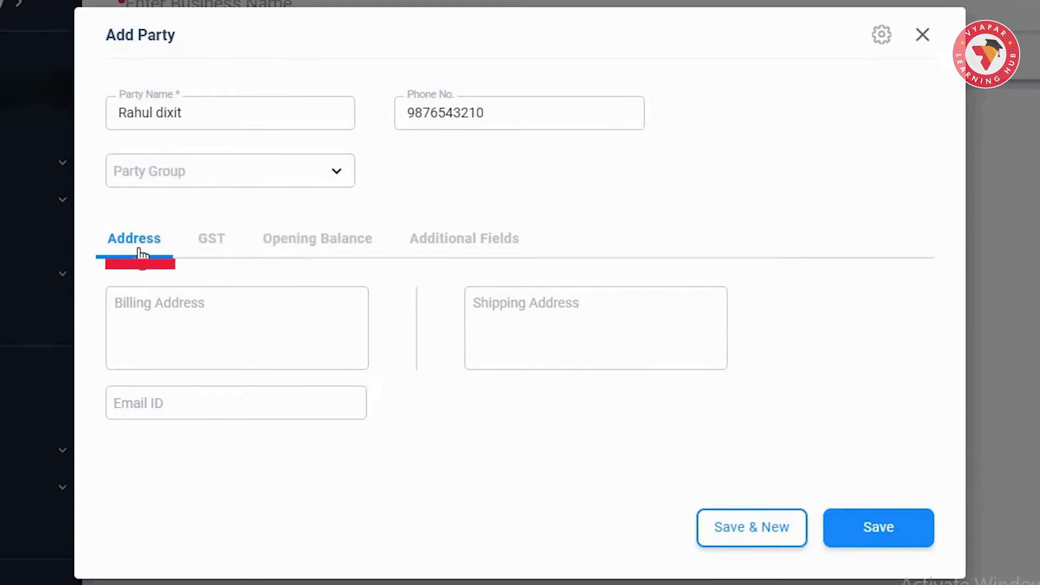
{"action": "left_click", "coordinate": [363, 248]}
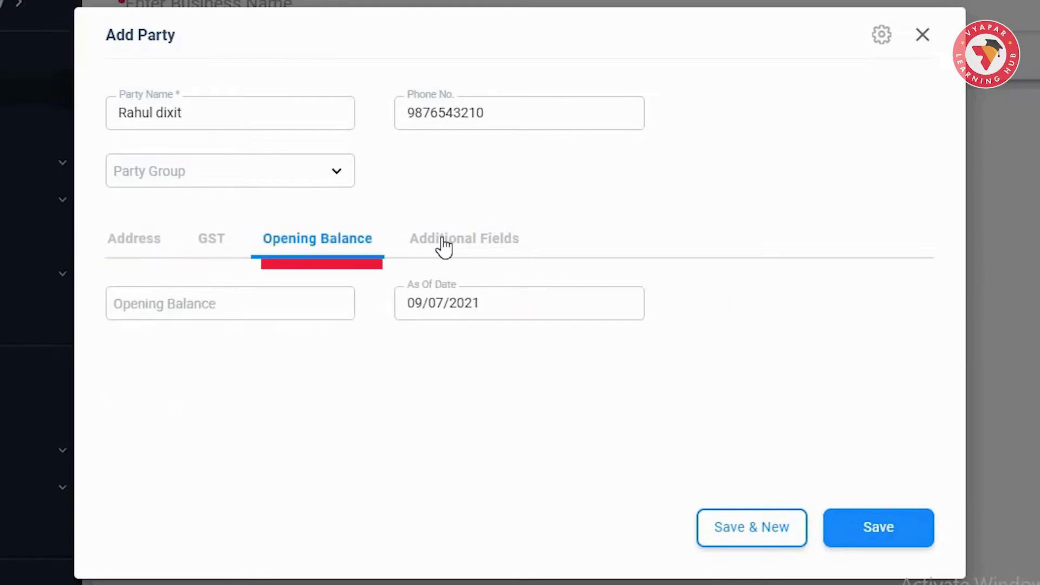
{"action": "left_click", "coordinate": [426, 248]}
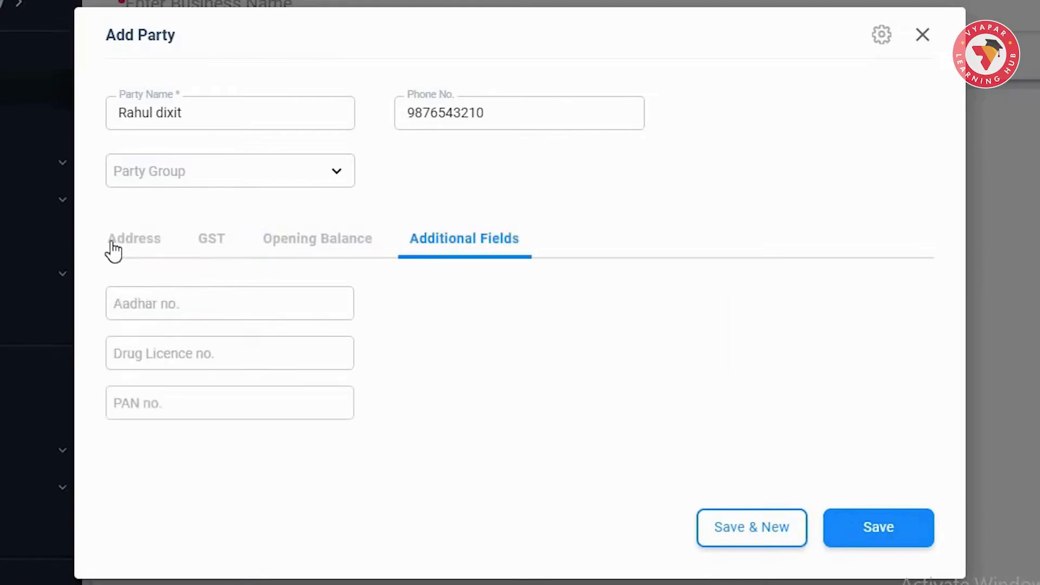
- On the Address tab, fill in the party's billing address, shipping address and e-mail
{"action": "left_click", "coordinate": [114, 251]}
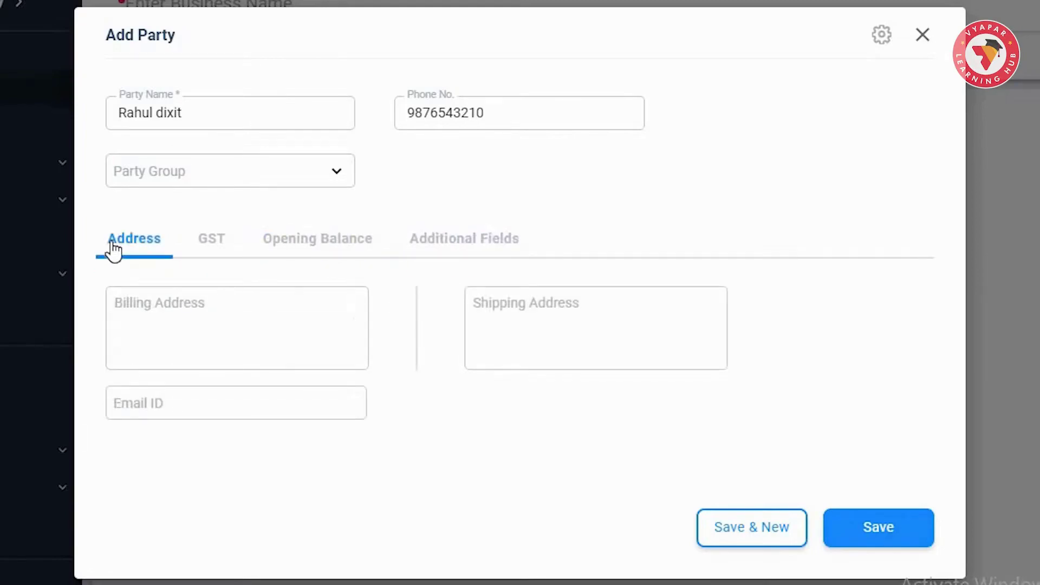
{"action": "left_click", "coordinate": [240, 312]}
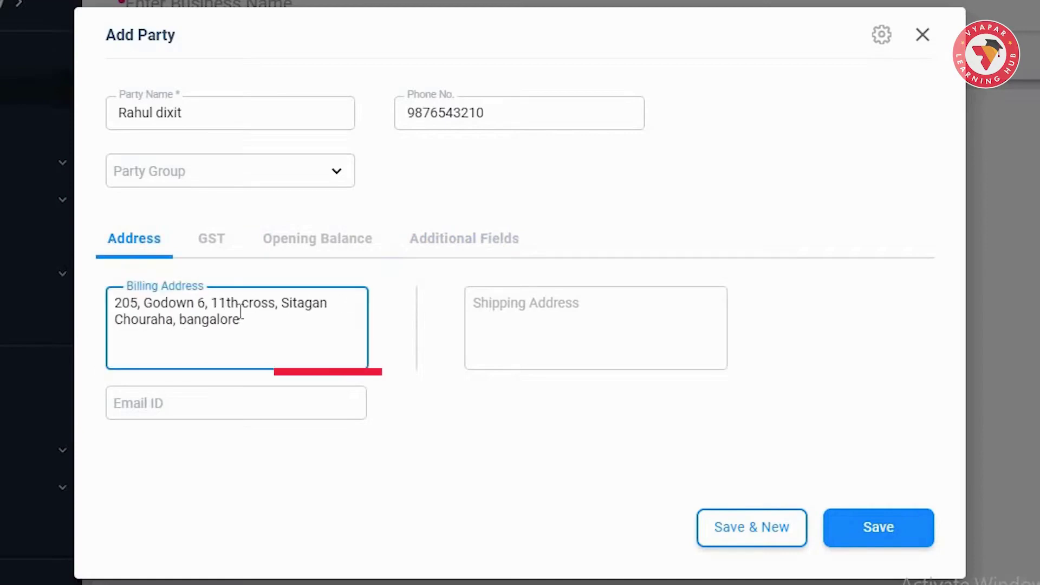
{"action": "left_click", "coordinate": [567, 332]}
{"action": "left_click", "coordinate": [773, 301]}
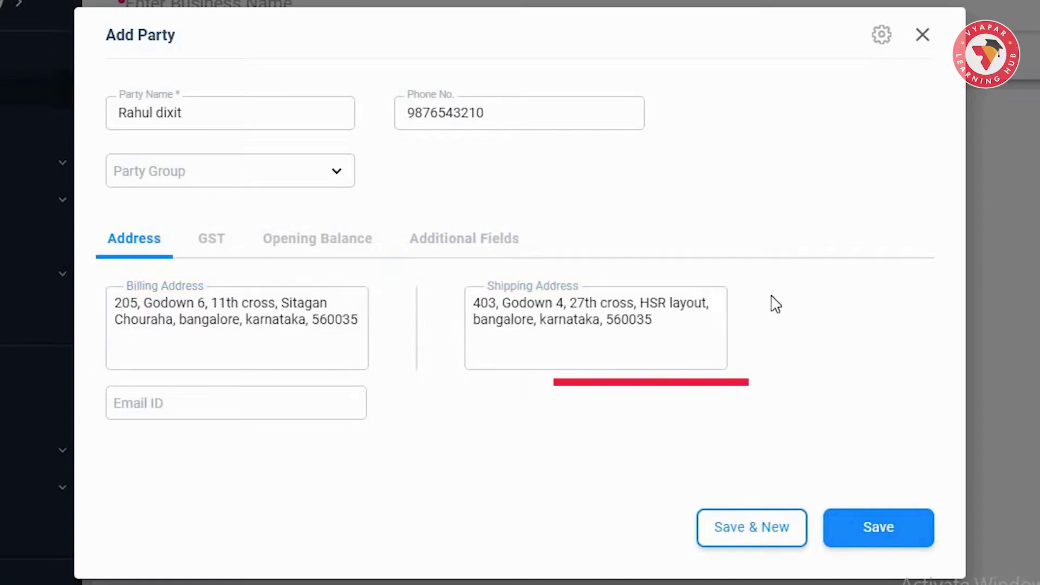
{"action": "left_click", "coordinate": [287, 406]}
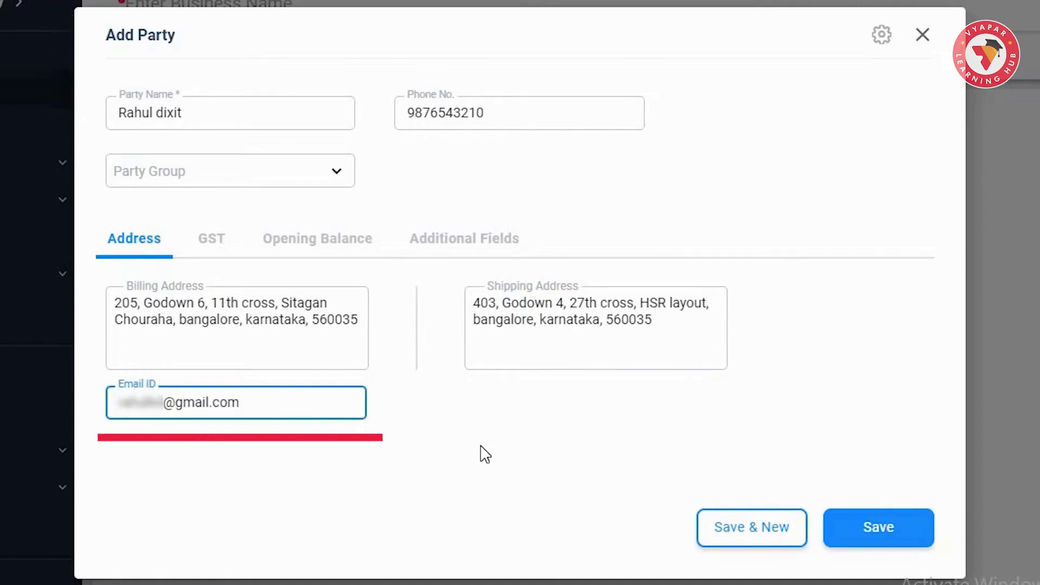
- Set GST Type to Registered Business - Regular, paste the party's GSTIN, and keep state Karnataka
{"action": "left_click", "coordinate": [210, 245]}
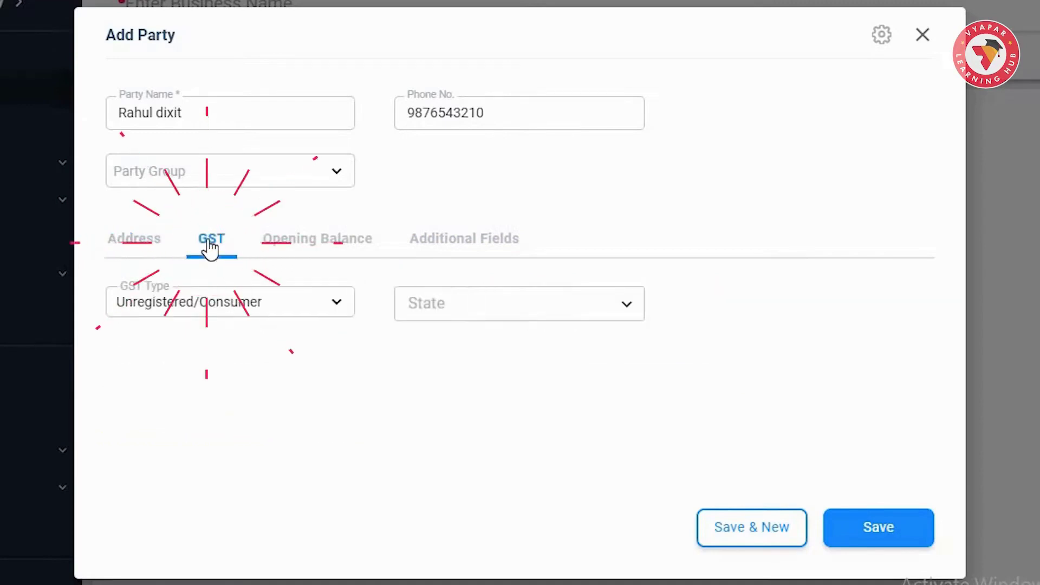
{"action": "left_click", "coordinate": [335, 308]}
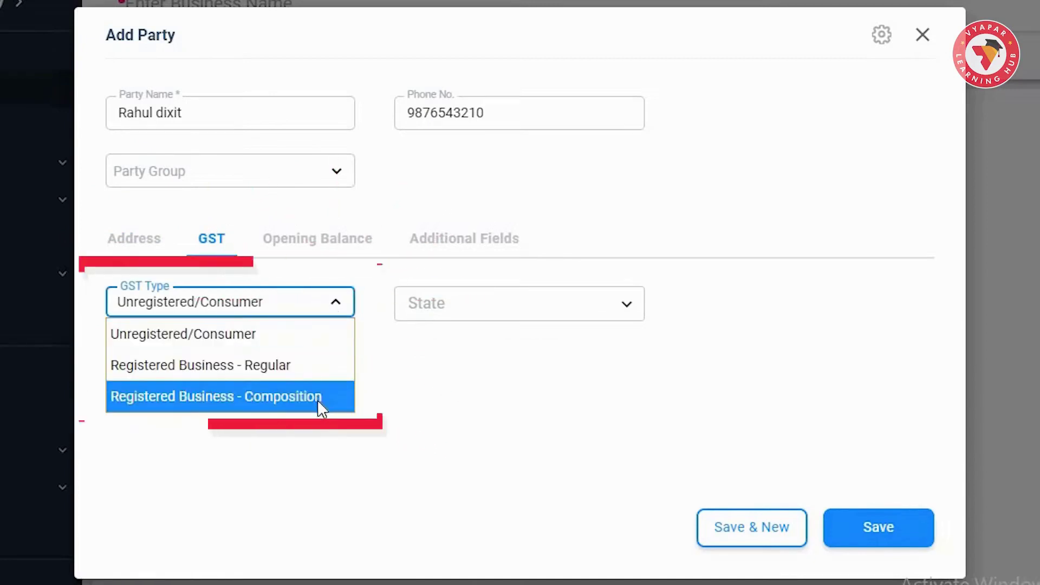
{"action": "left_click", "coordinate": [305, 365]}
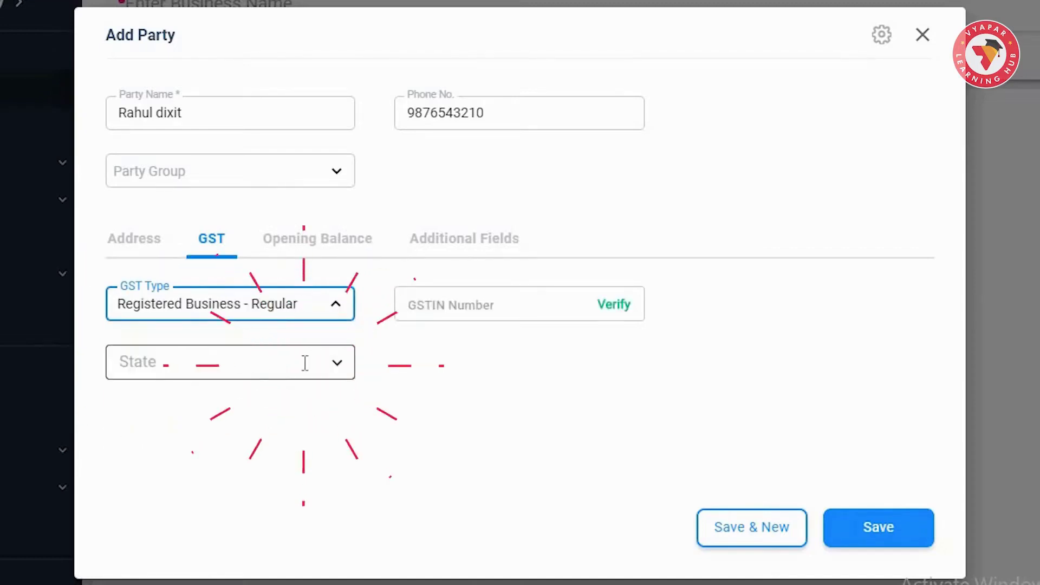
{"action": "left_click", "coordinate": [479, 309]}
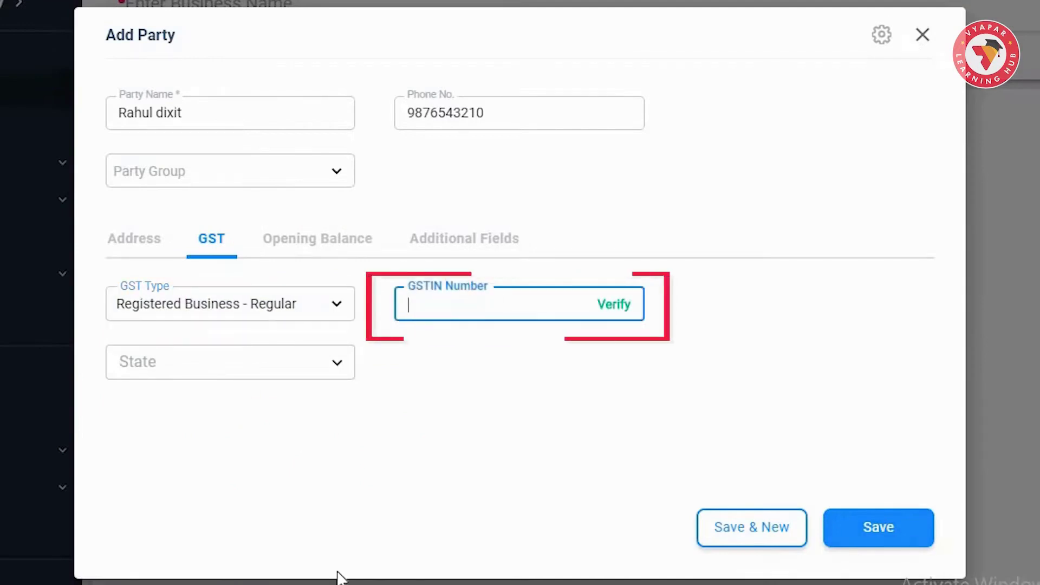
{"action": "key", "text": "ctrl+v"}
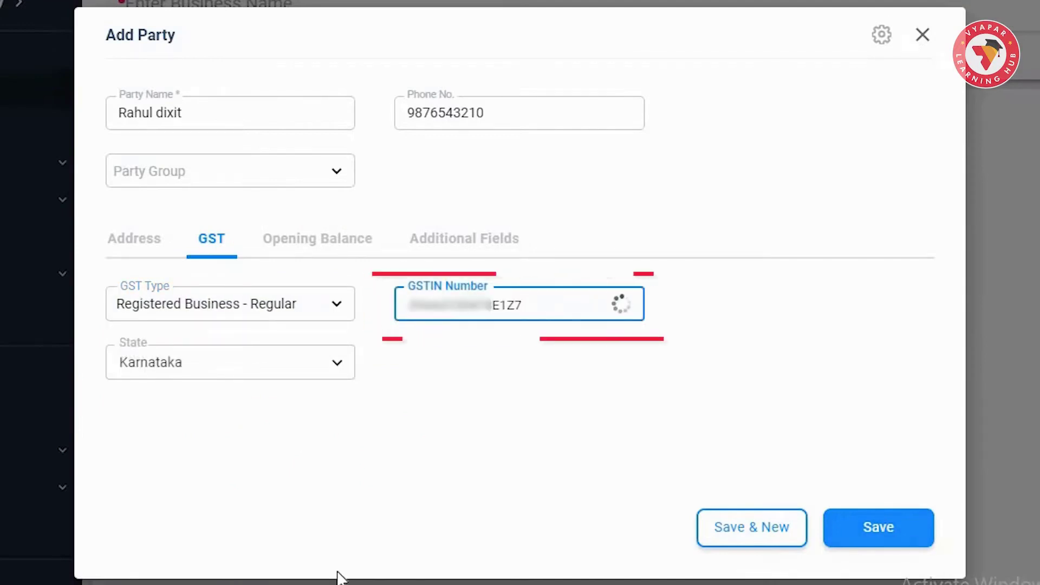
{"action": "left_click", "coordinate": [249, 361]}
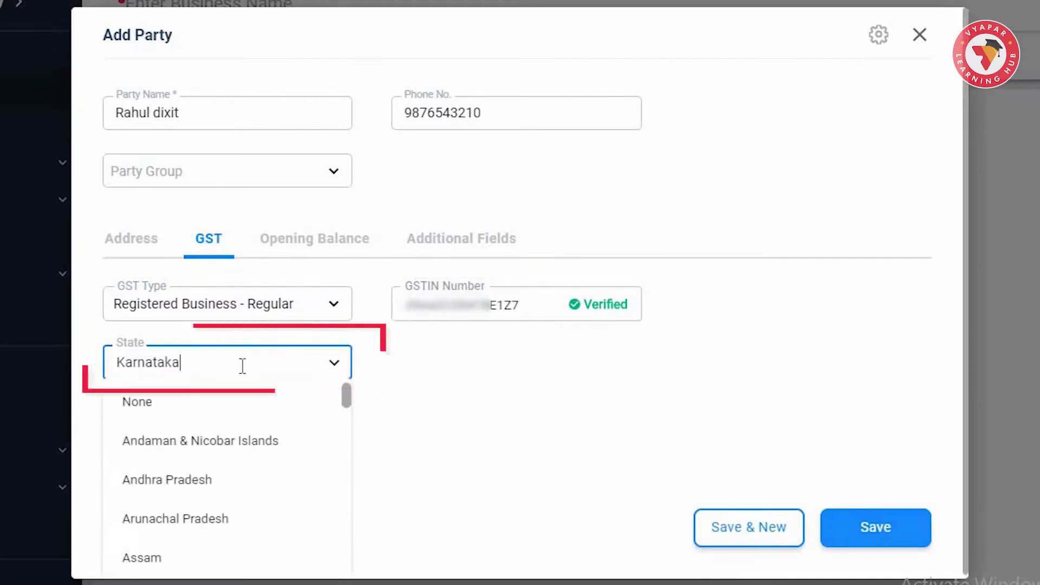
{"action": "left_click", "coordinate": [459, 390]}
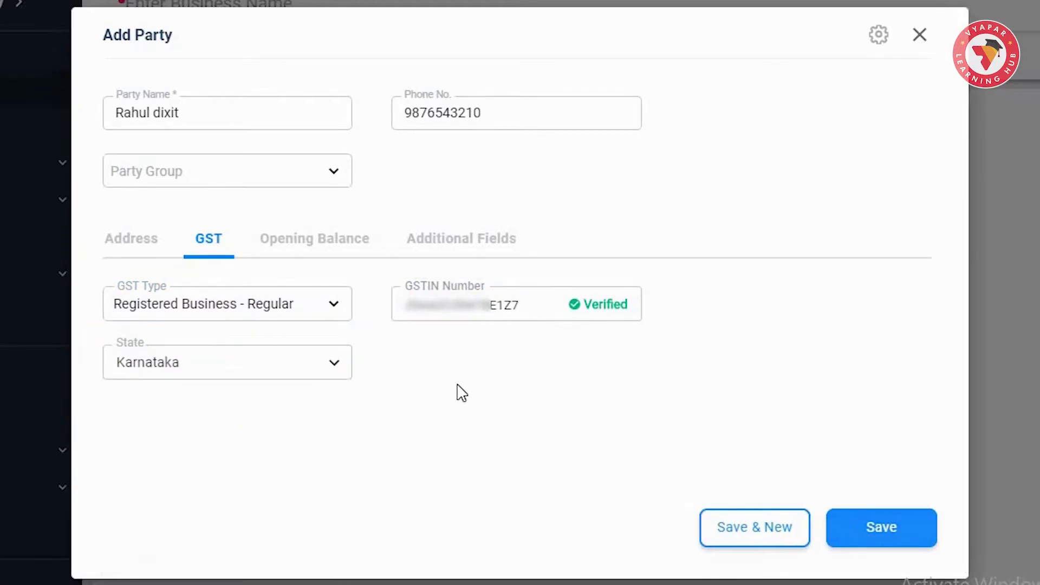
- Enter a 10000 opening balance as of 09/07/2021, left as To Receive
{"action": "left_click", "coordinate": [307, 242]}
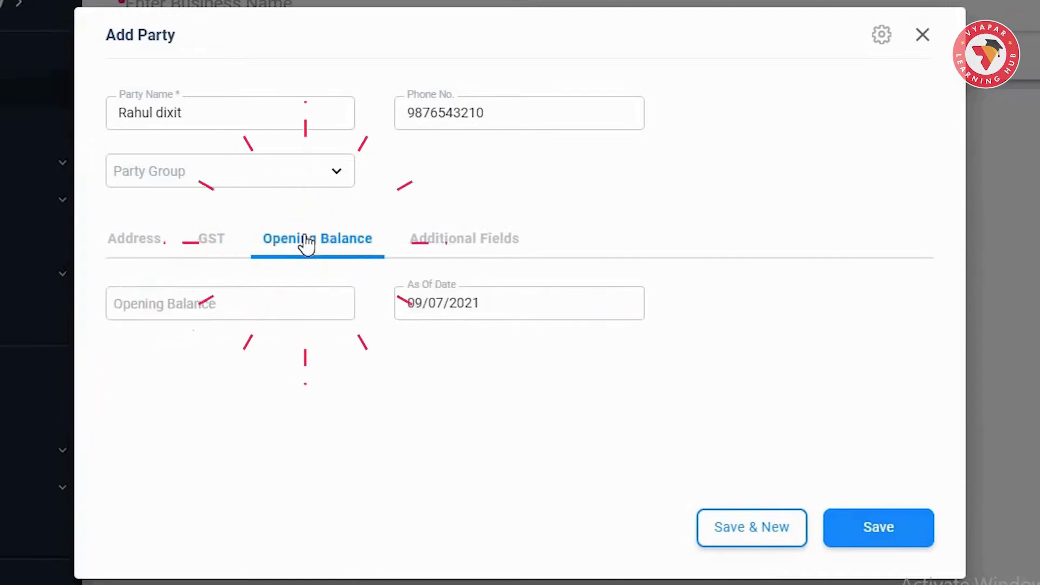
{"action": "left_click", "coordinate": [258, 305]}
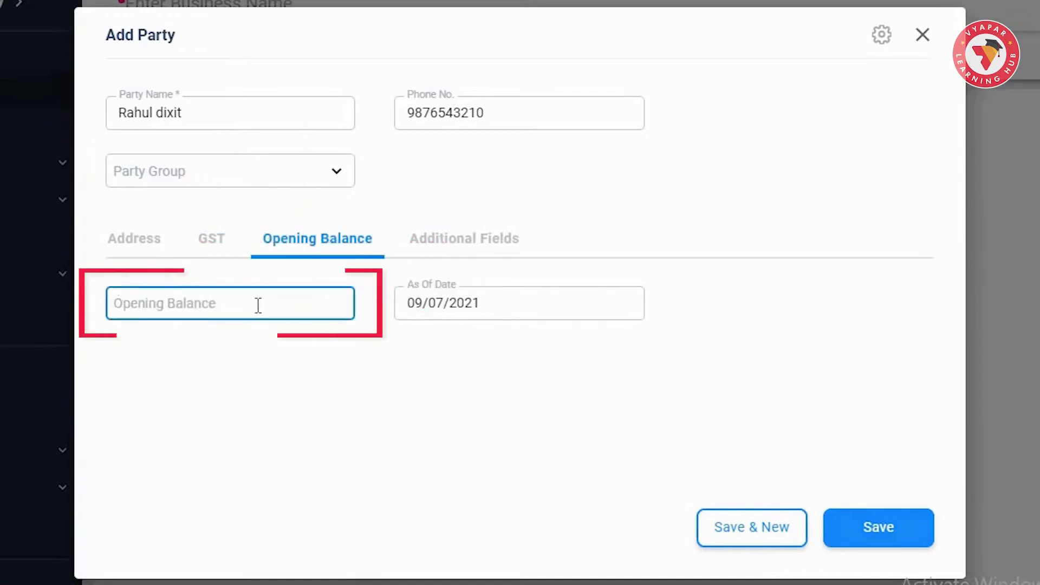
{"action": "type", "text": "10000"}
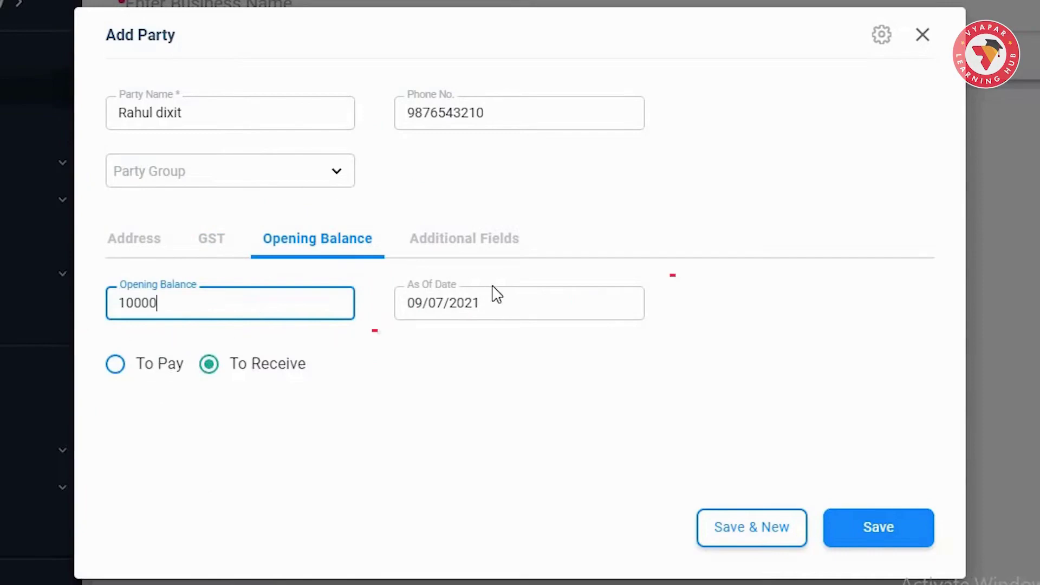
{"action": "left_click", "coordinate": [528, 308]}
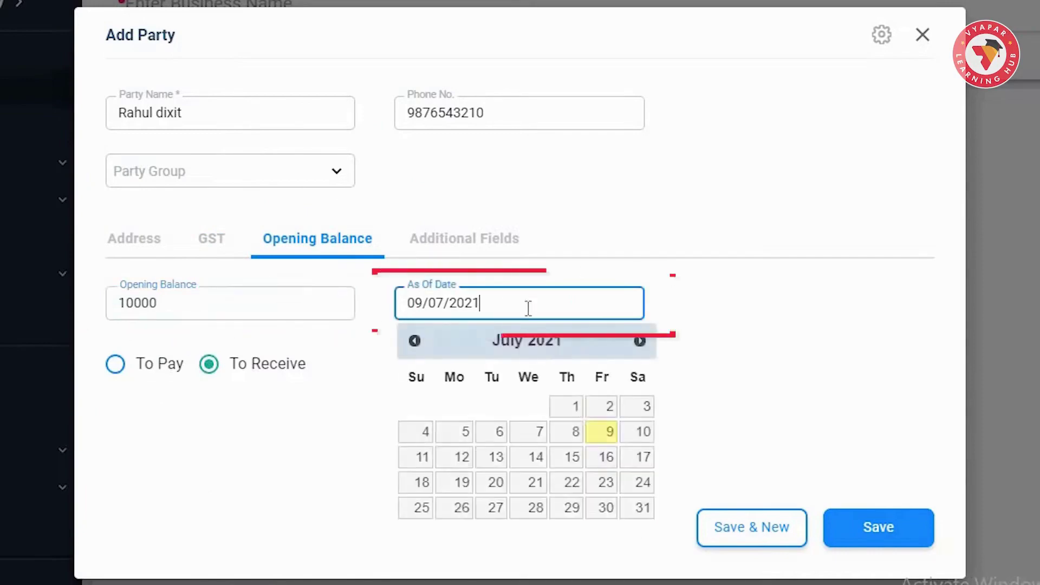
{"action": "left_click", "coordinate": [598, 433]}
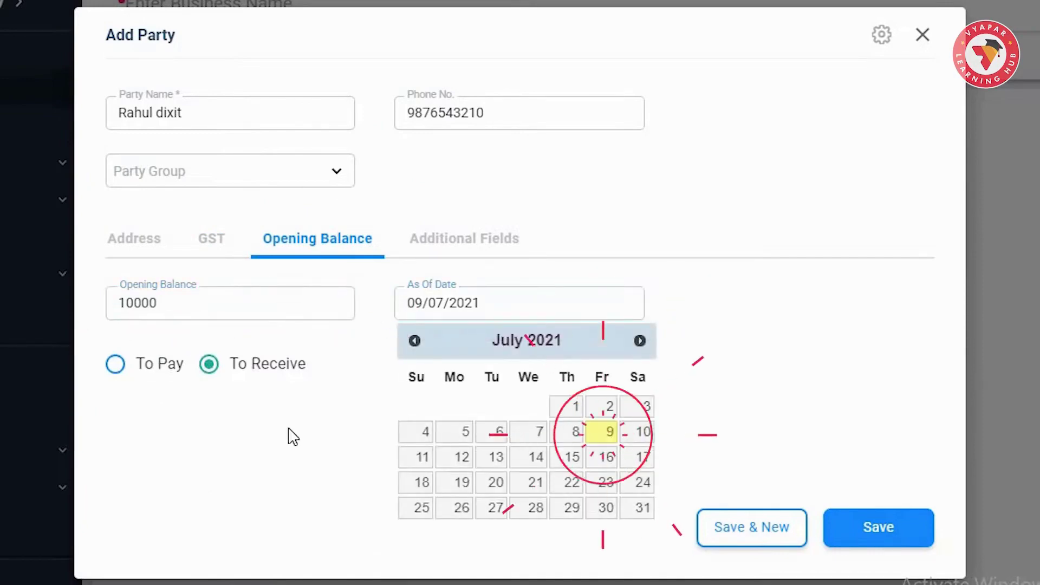
{"action": "left_click", "coordinate": [117, 368]}
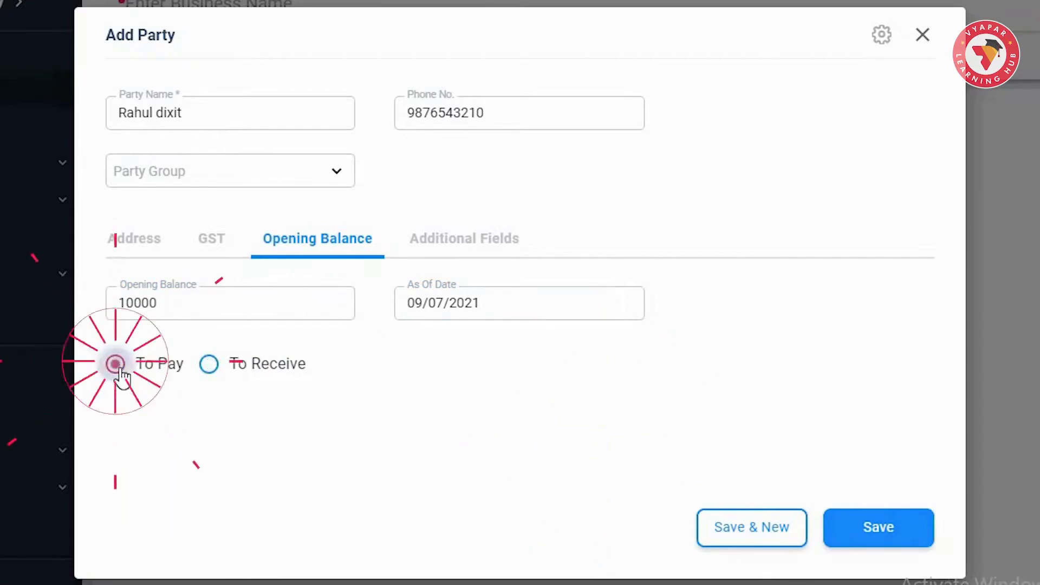
{"action": "left_click", "coordinate": [212, 368]}
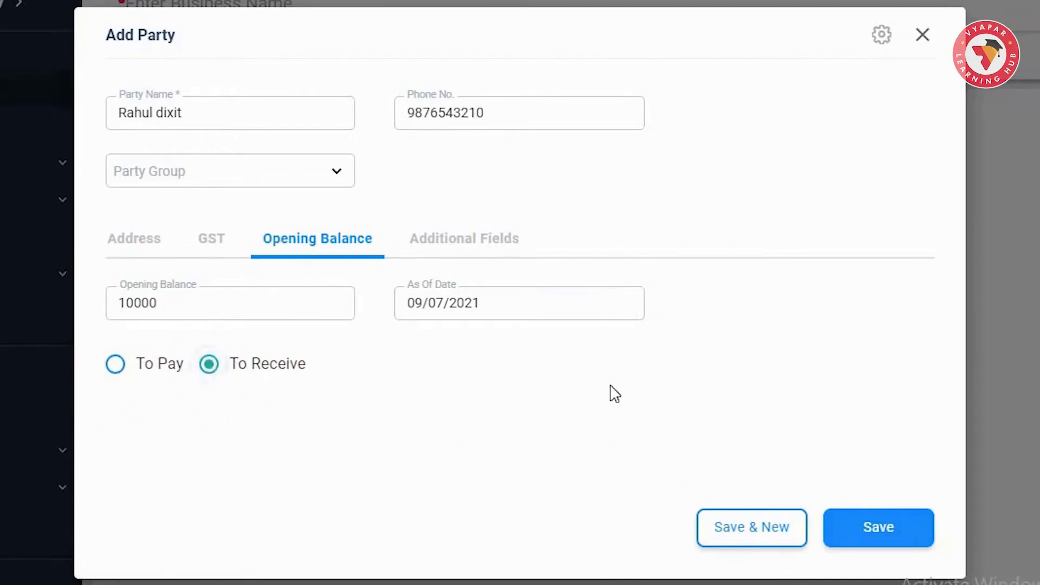
- Enter the party's Aadhar, Drug Licence and PAN numbers under Additional Fields, then save the party
{"action": "left_click", "coordinate": [467, 245]}
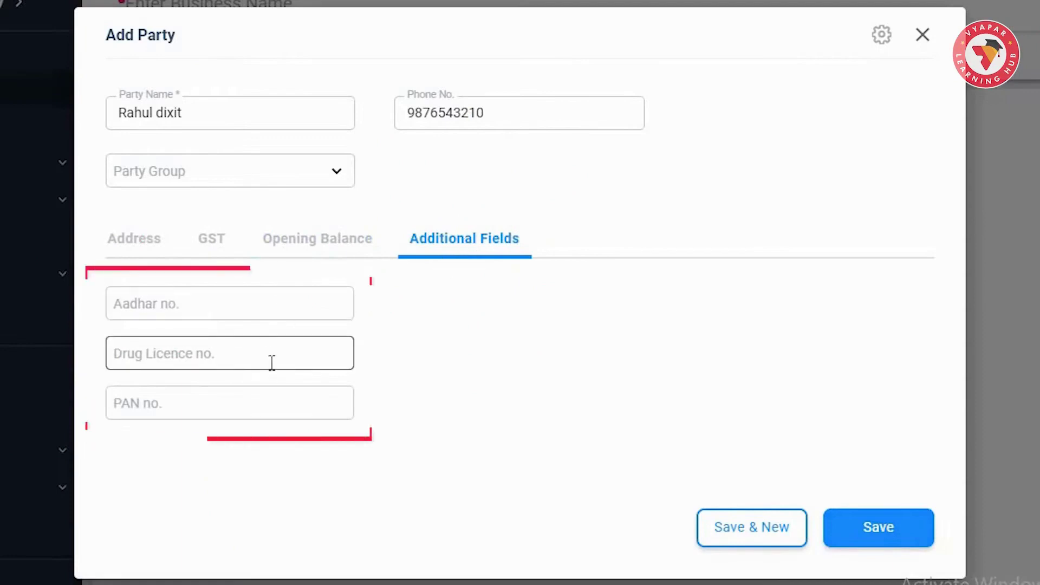
{"action": "left_click", "coordinate": [278, 311]}
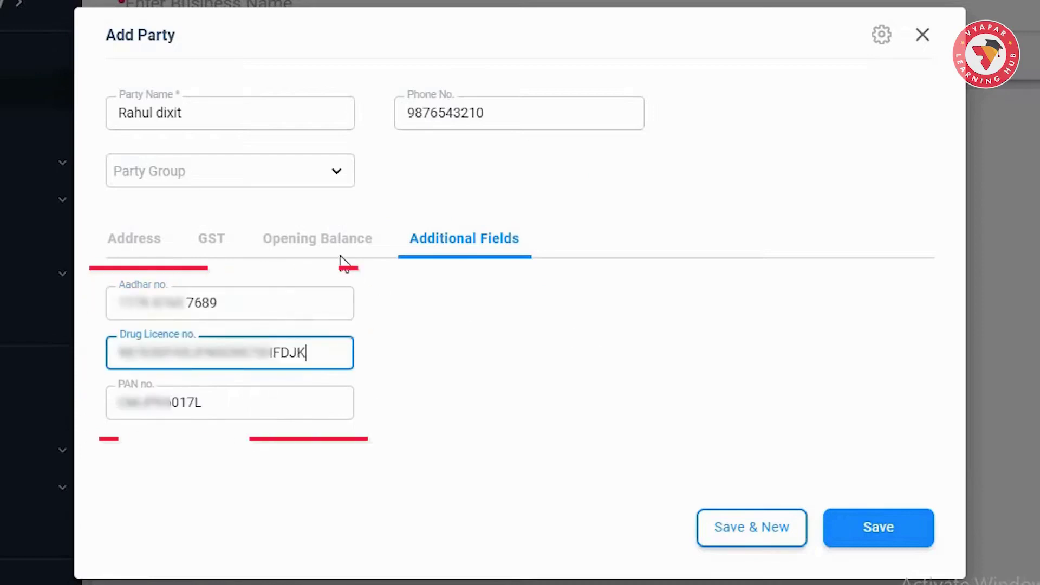
{"action": "left_click", "coordinate": [337, 313]}
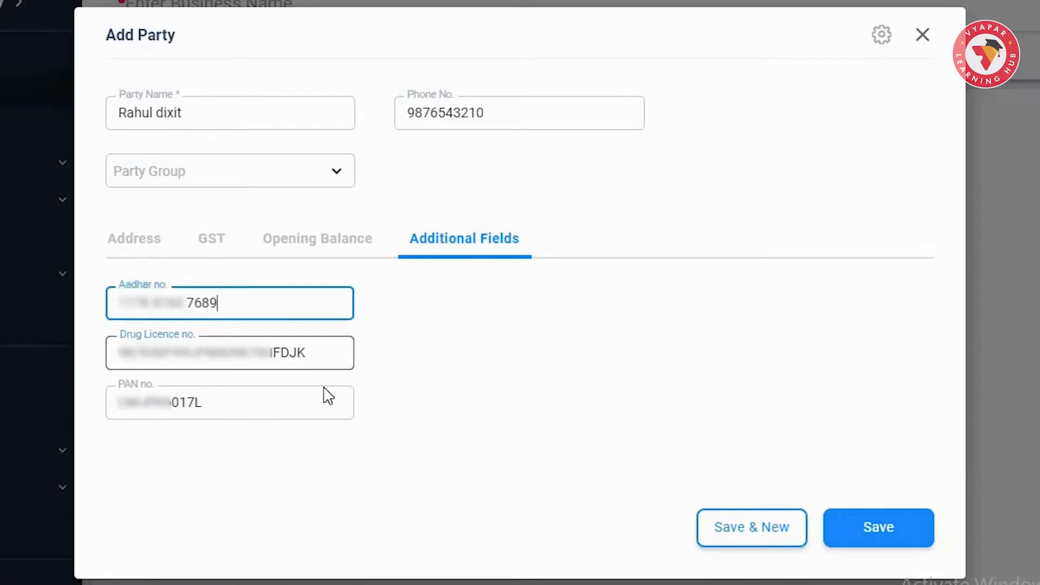
{"action": "left_click", "coordinate": [317, 402]}
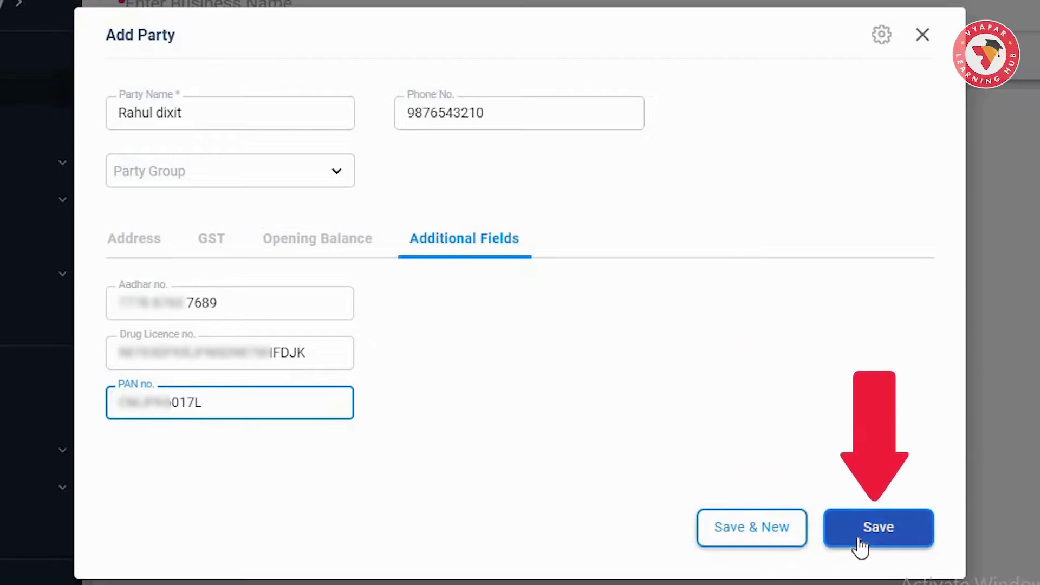
{"action": "left_click", "coordinate": [890, 547]}
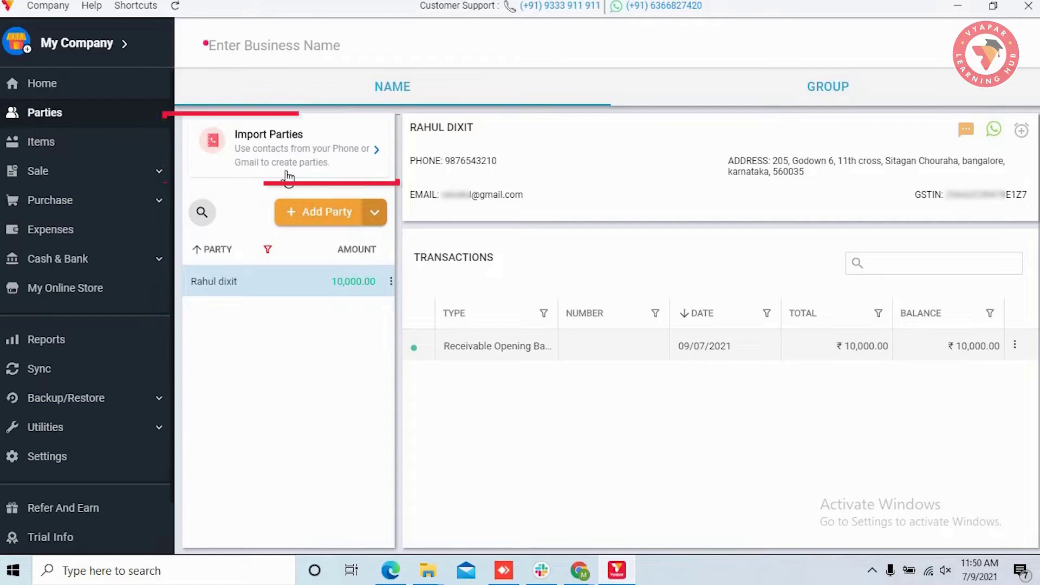
- Look at the phone/Gmail party import, close it, and scroll the sidebar down
{"action": "left_click", "coordinate": [375, 154]}
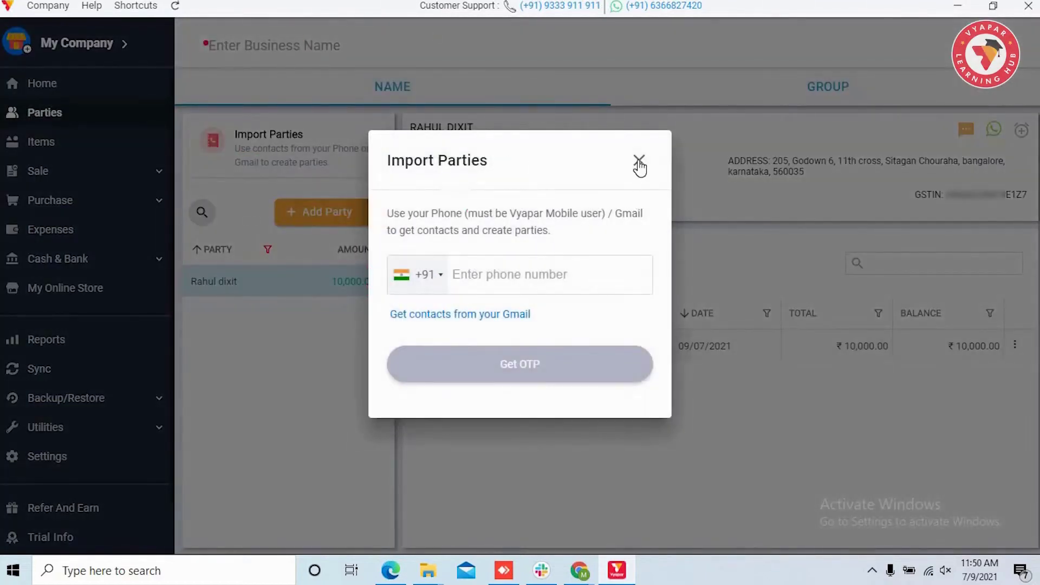
{"action": "left_click", "coordinate": [639, 161]}
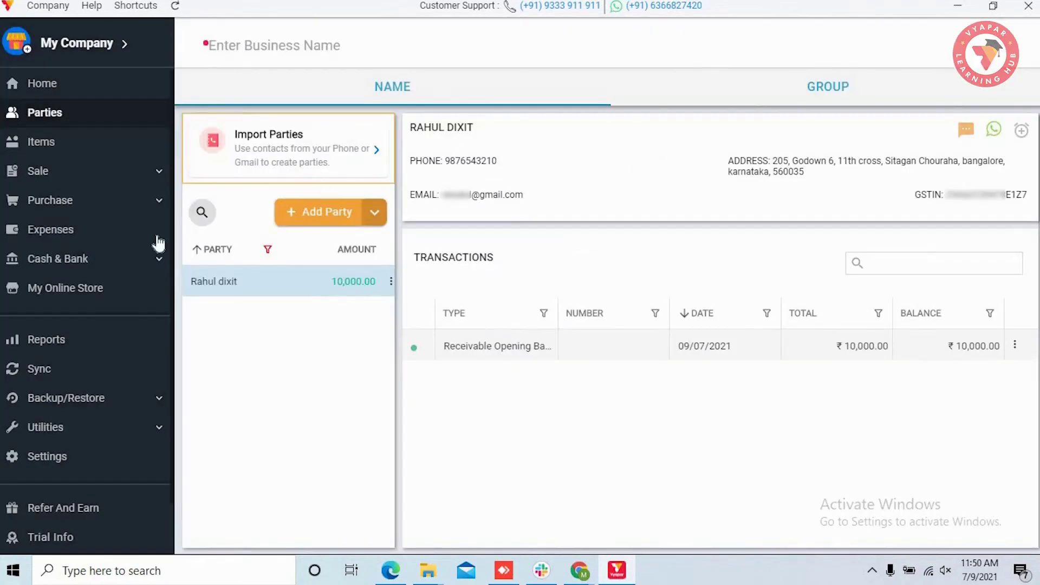
{"action": "scroll", "coordinate": [47, 299], "scroll_direction": "down", "scroll_amount": 1}
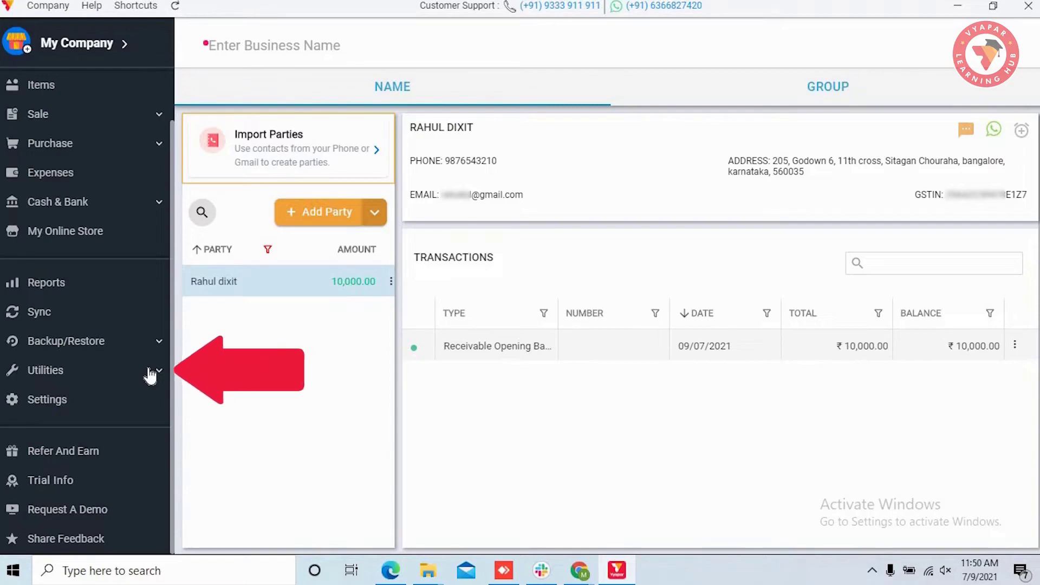
- From Utilities > Import Parties, download the Excel parties template and save it to Downloads
{"action": "left_click", "coordinate": [150, 373]}
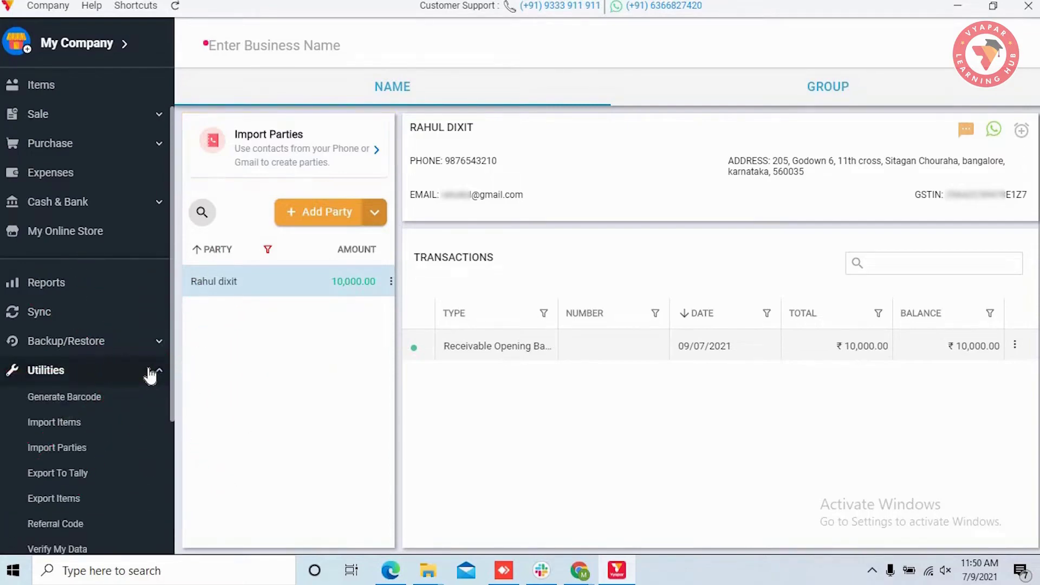
{"action": "scroll", "coordinate": [150, 374], "scroll_direction": "down", "scroll_amount": 2}
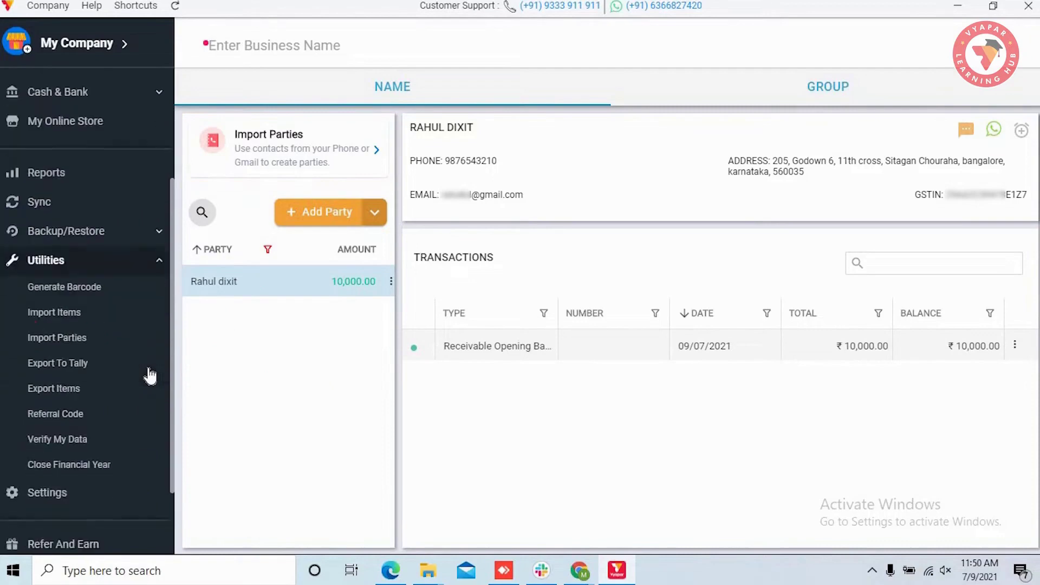
{"action": "left_click", "coordinate": [96, 333]}
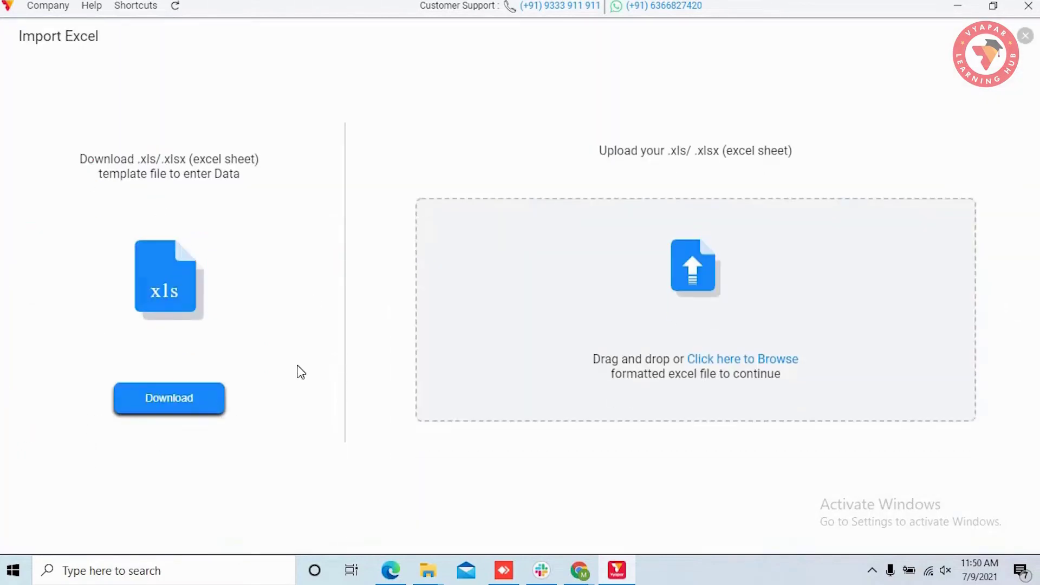
{"action": "left_click", "coordinate": [184, 403]}
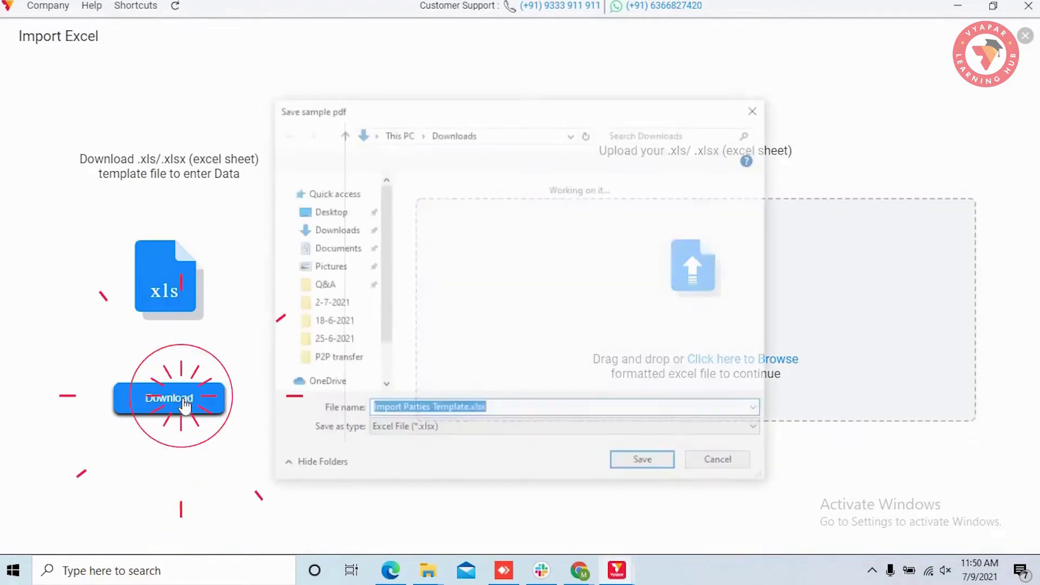
{"action": "left_click", "coordinate": [659, 465]}
- Open Import Parties Template.xlsx in Excel to review the seven sample parties, then close Excel
{"action": "double_click", "coordinate": [228, 187]}
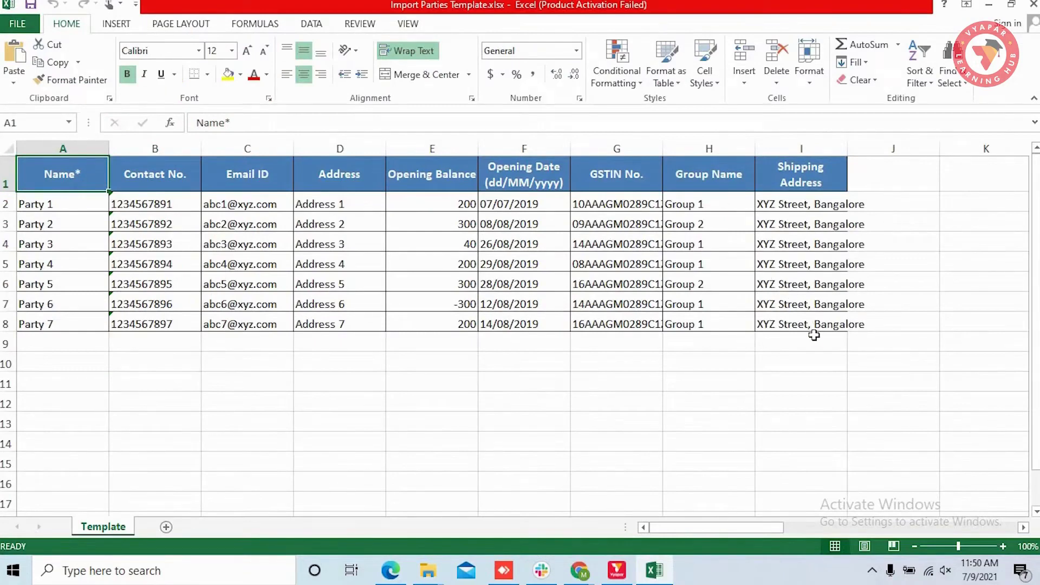
{"action": "left_click", "coordinate": [1033, 7]}
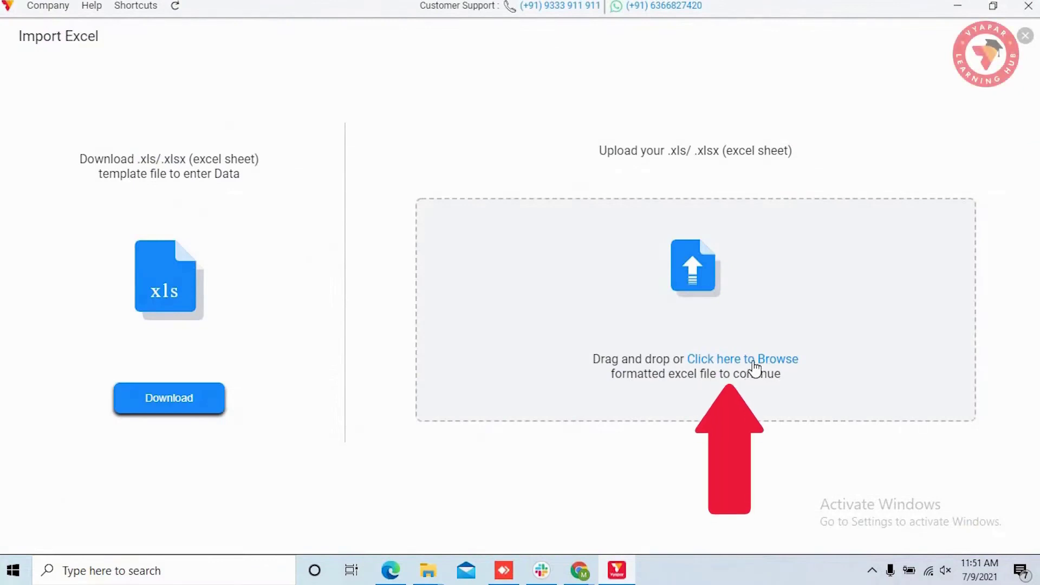
- Upload Import Parties Template.xlsx and import its 7 valid parties
{"action": "left_click", "coordinate": [753, 361]}
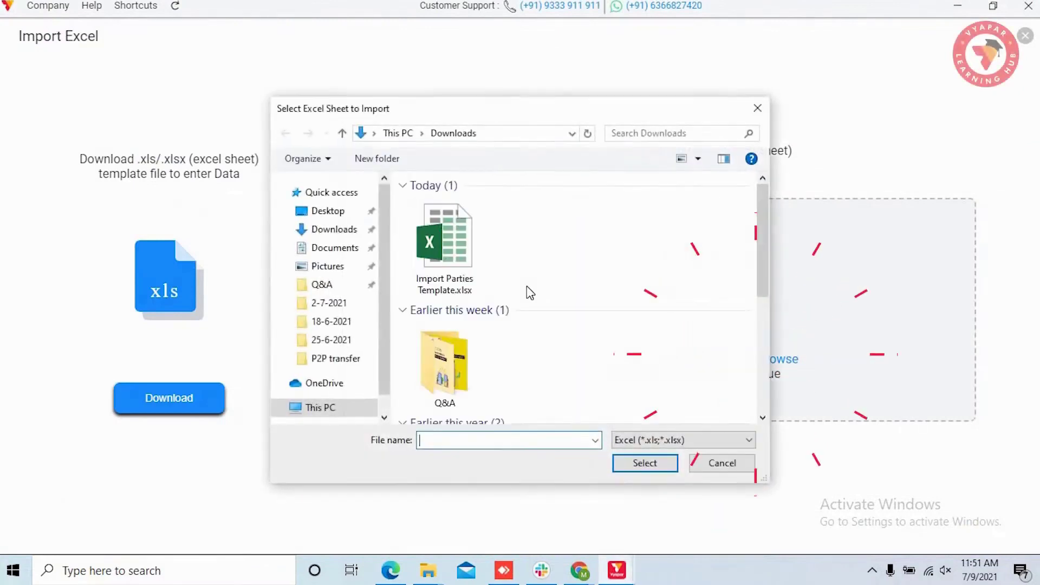
{"action": "left_click", "coordinate": [444, 243]}
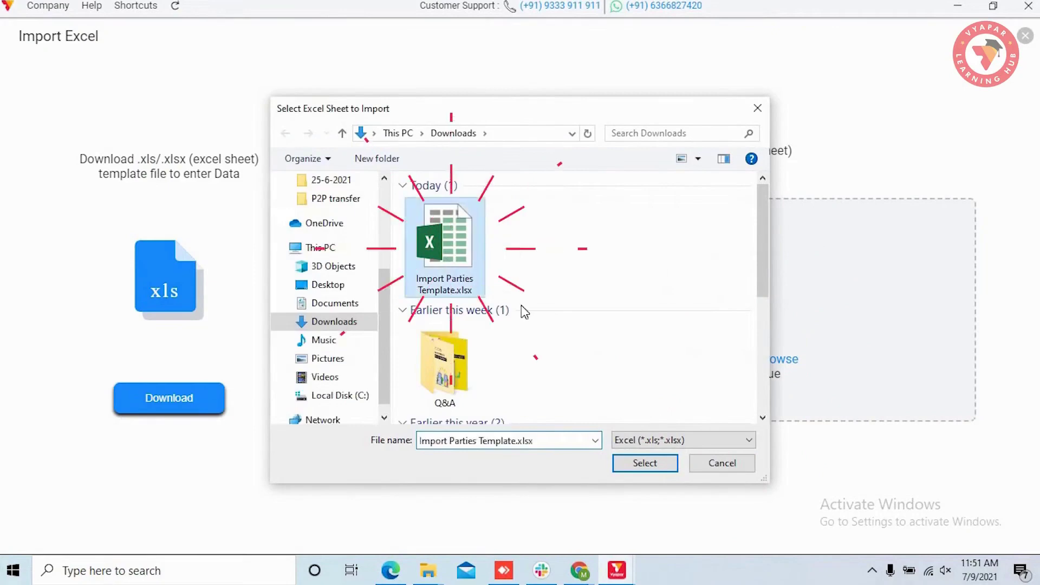
{"action": "left_click", "coordinate": [645, 463]}
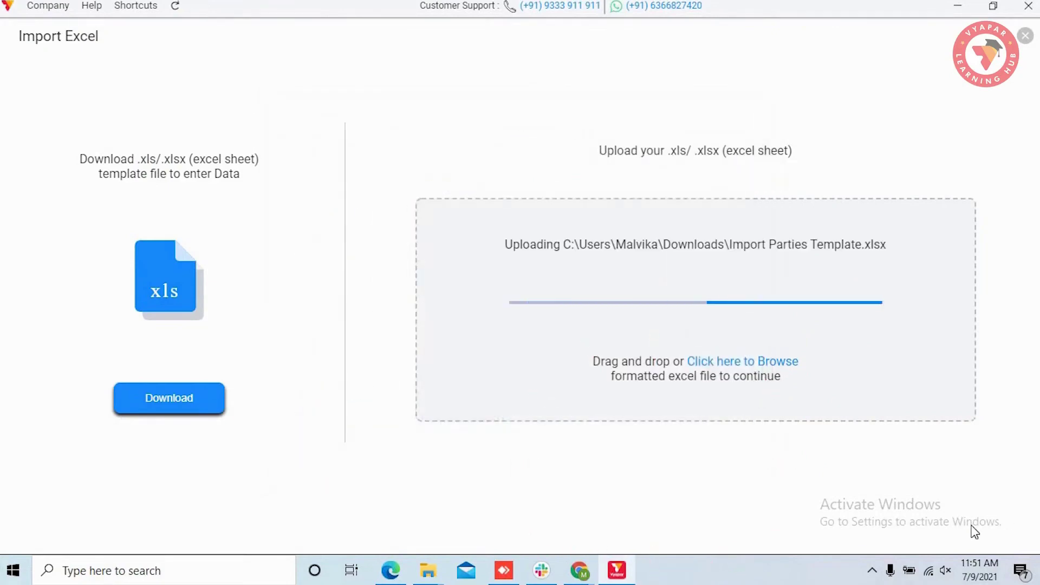
{"action": "left_click", "coordinate": [964, 526]}
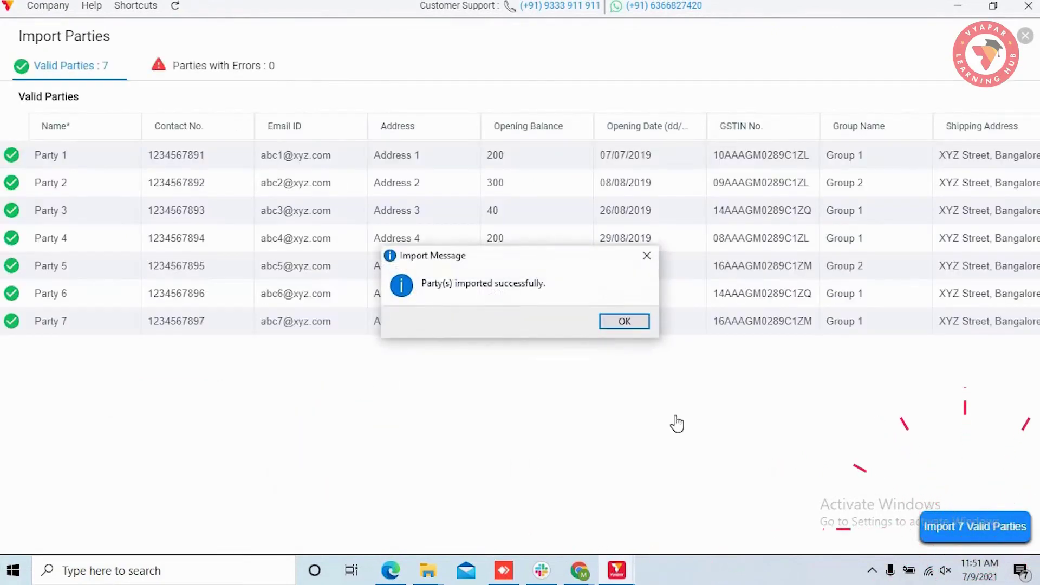
{"action": "left_click", "coordinate": [628, 325]}
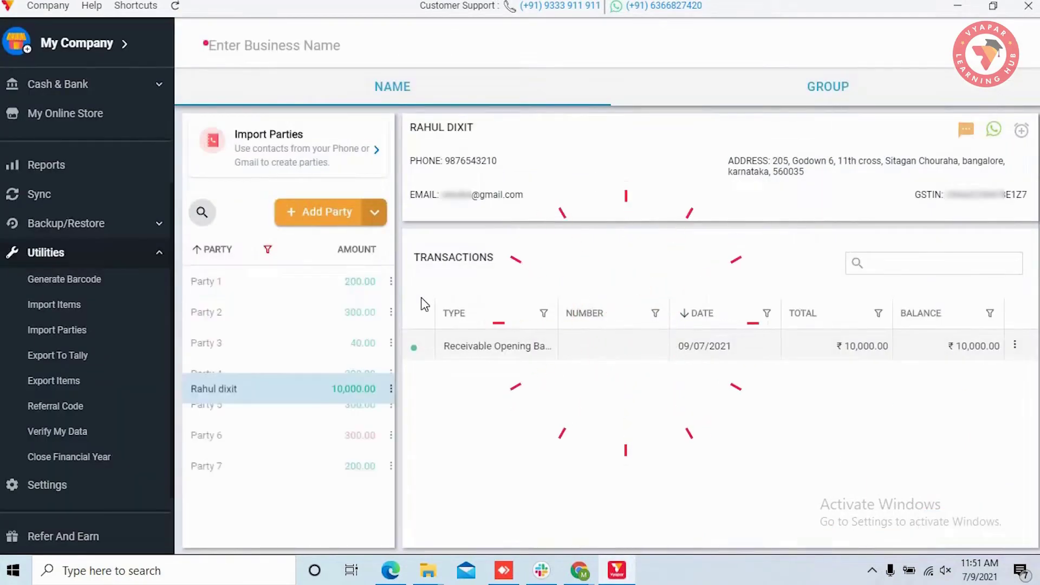